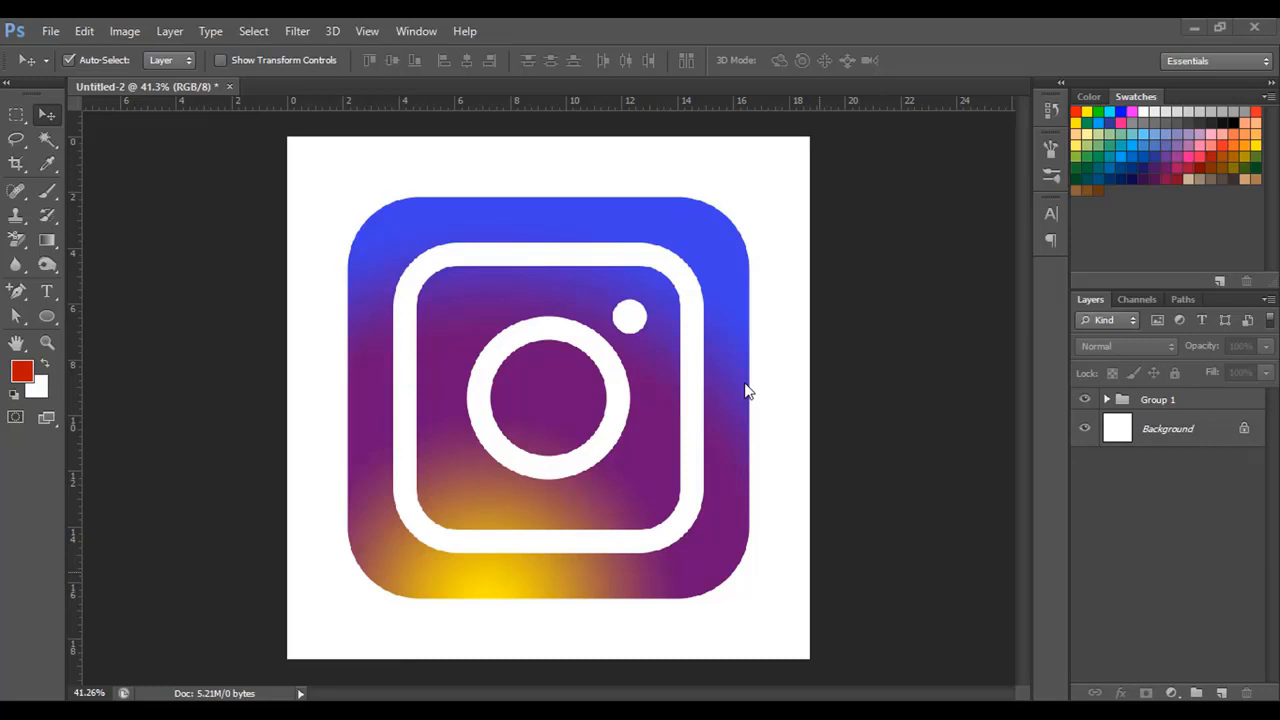
# - Create a new 1350 x 1350 pixel document at 72 pixels/inch in RGB Color with a white background
pyautogui.click(54, 31)
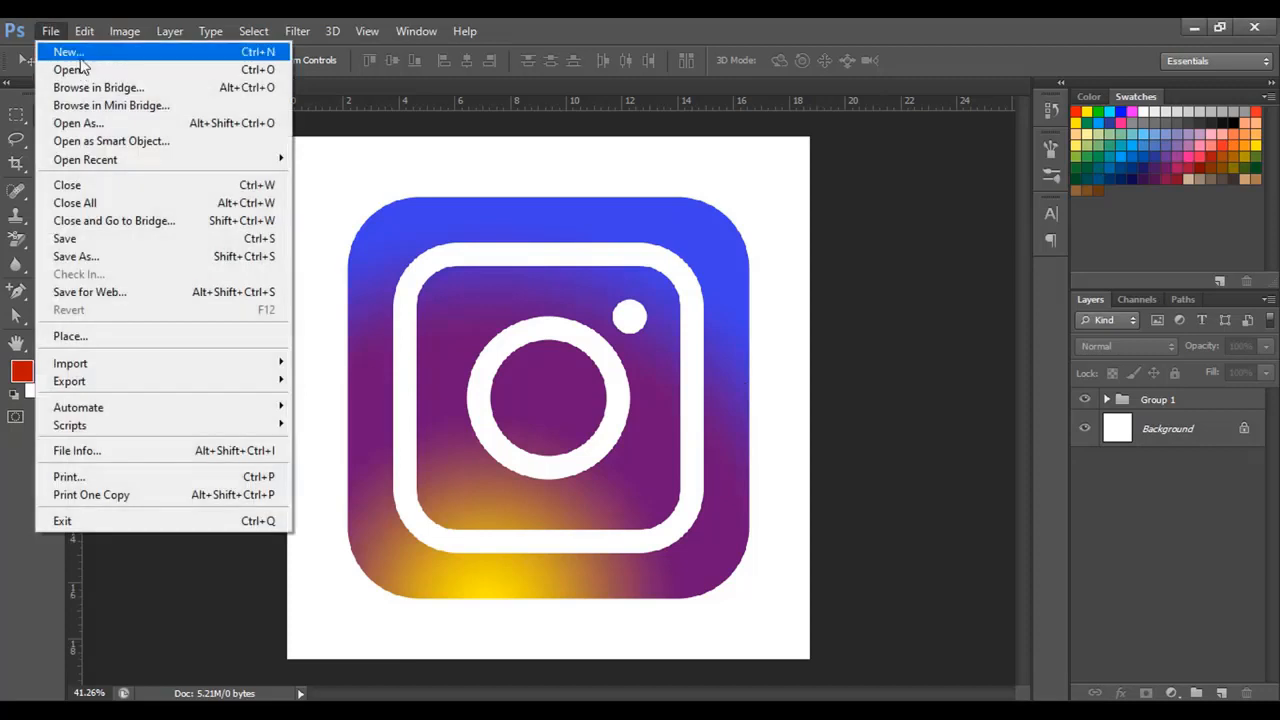
pyautogui.click(266, 71)
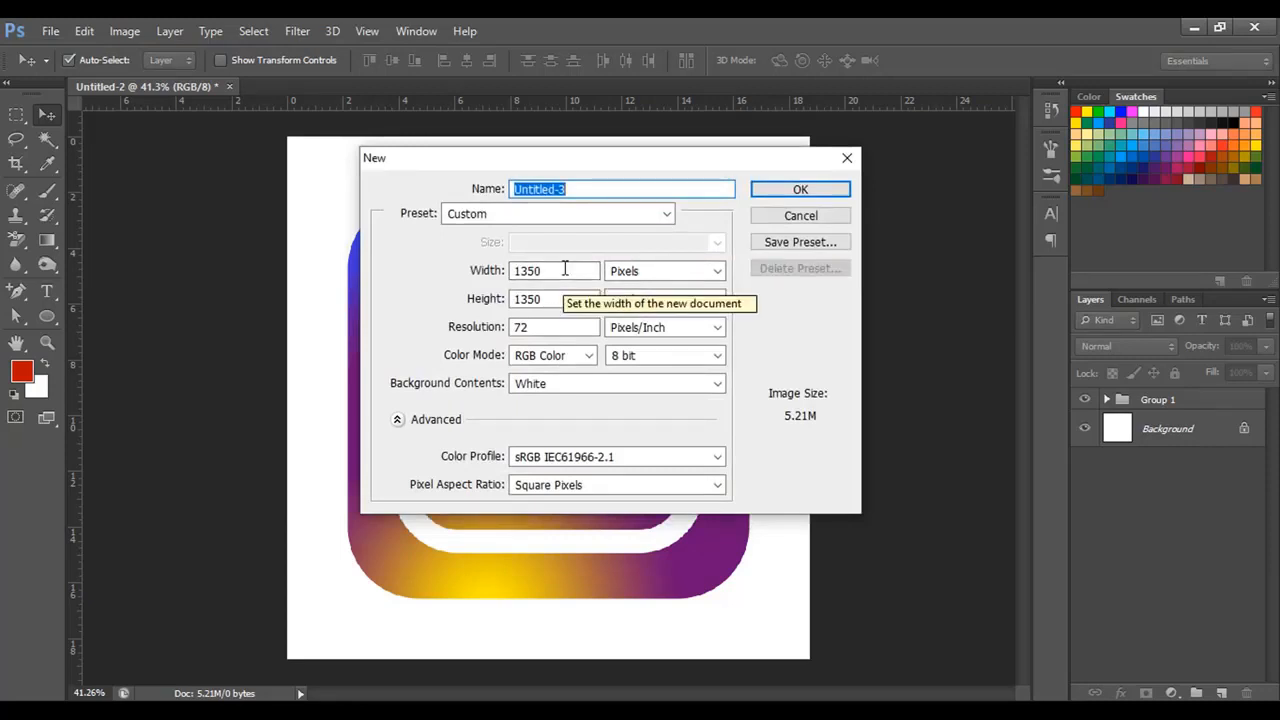
pyautogui.click(554, 328)
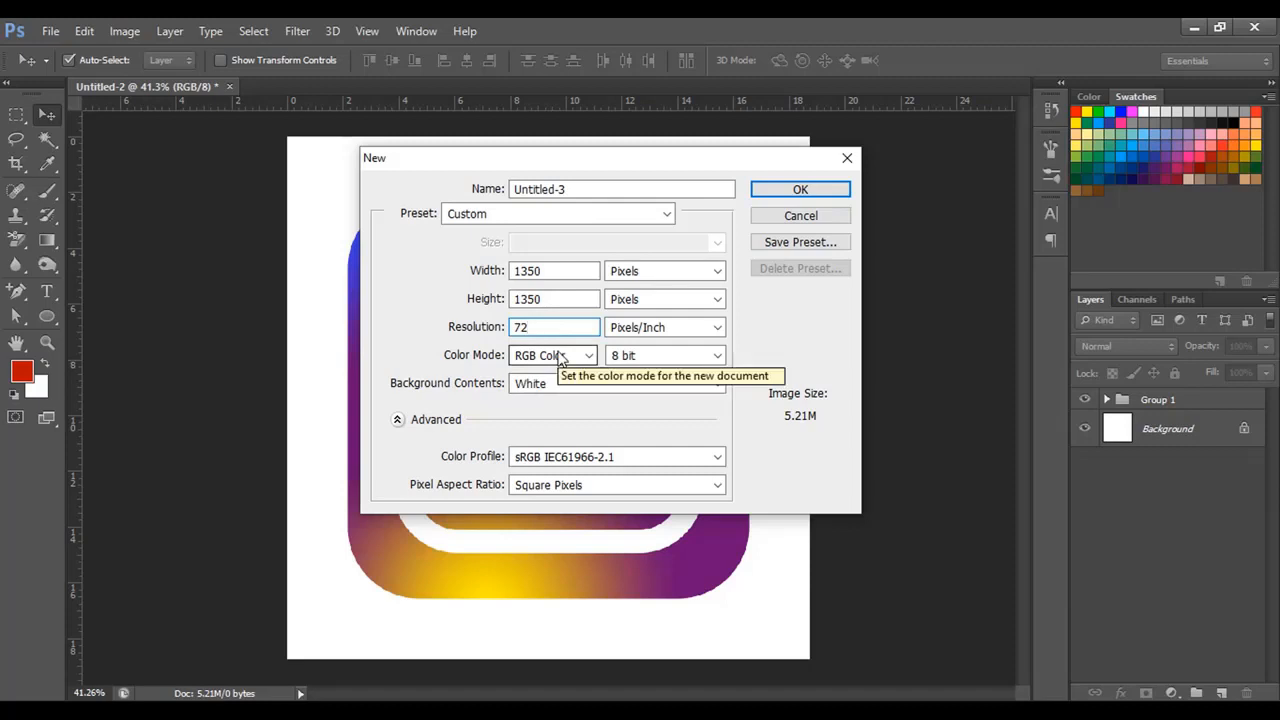
pyautogui.click(810, 190)
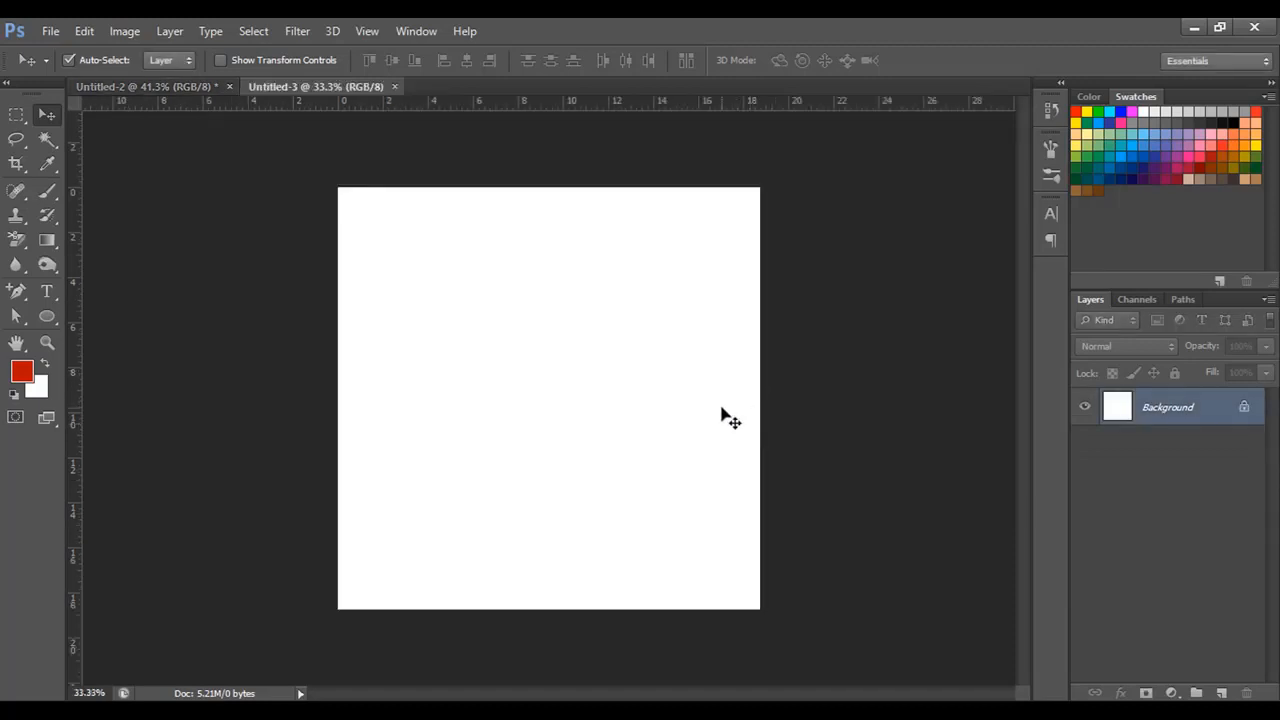
# - Place one horizontal and one vertical guide crossing at the centre of the canvas
pyautogui.scroll(1, 725, 412)
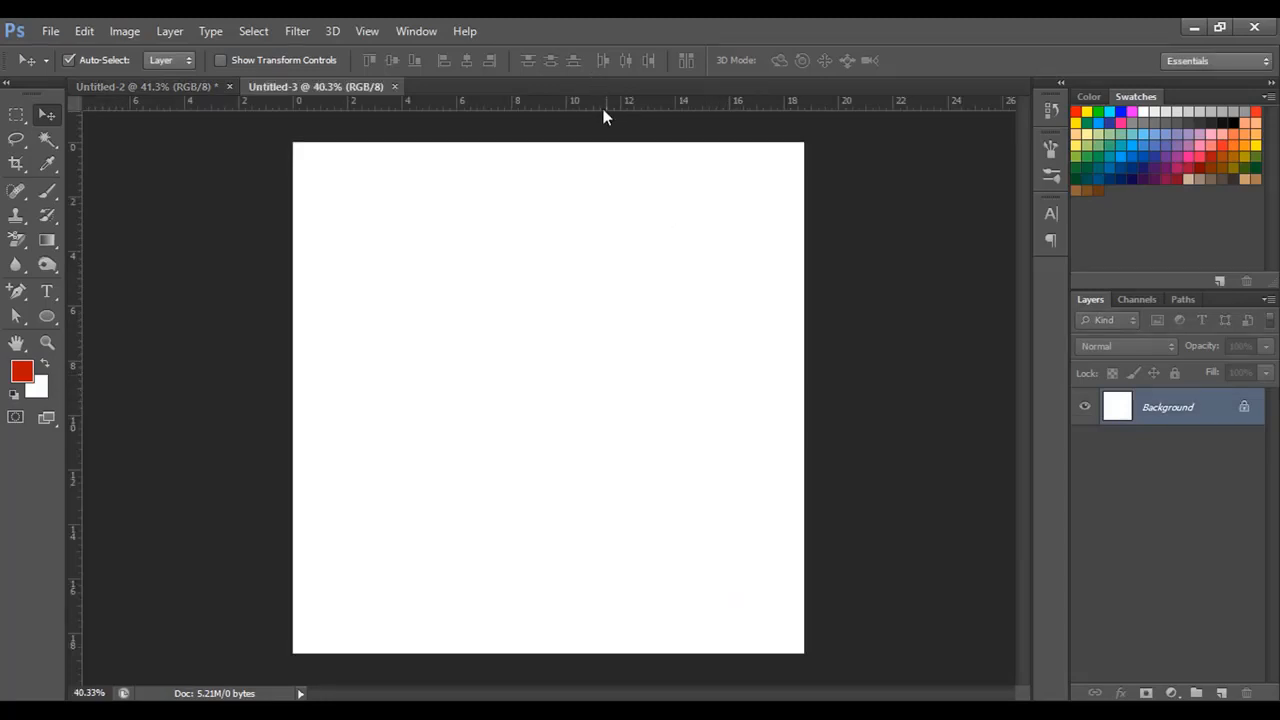
pyautogui.moveTo(603, 102); pyautogui.dragTo(607, 398)
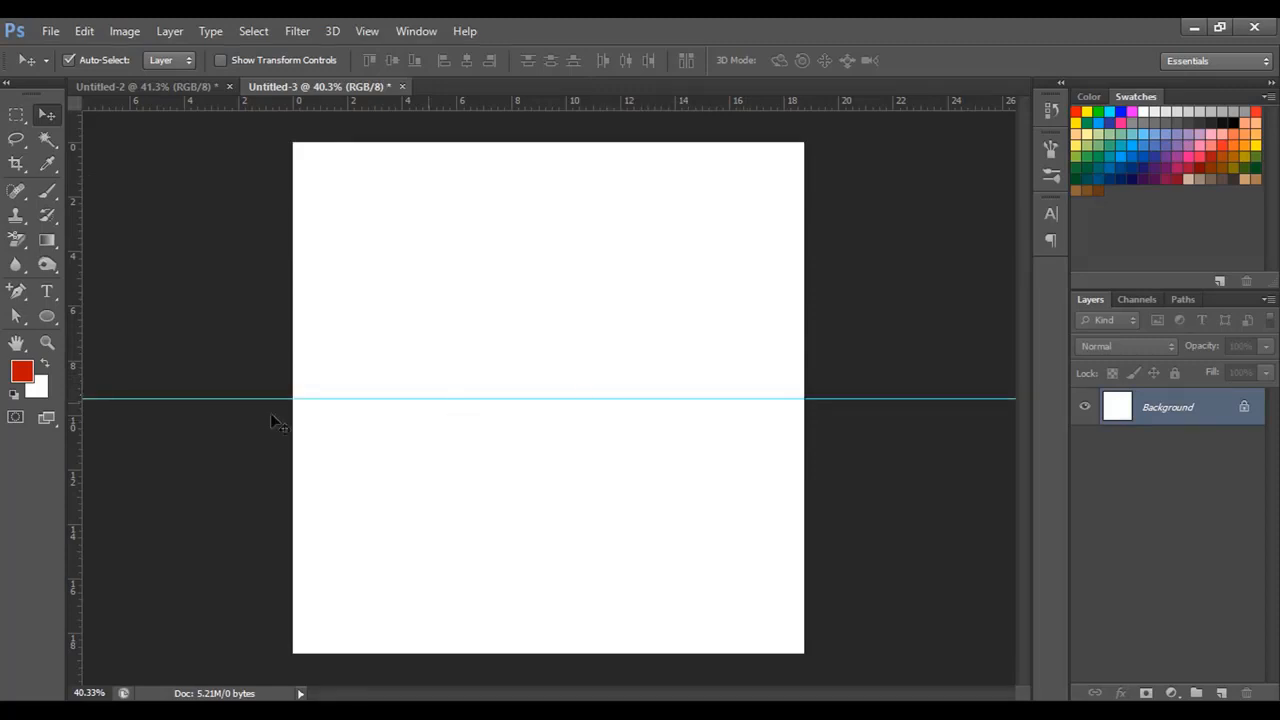
pyautogui.moveTo(77, 405); pyautogui.dragTo(549, 474)
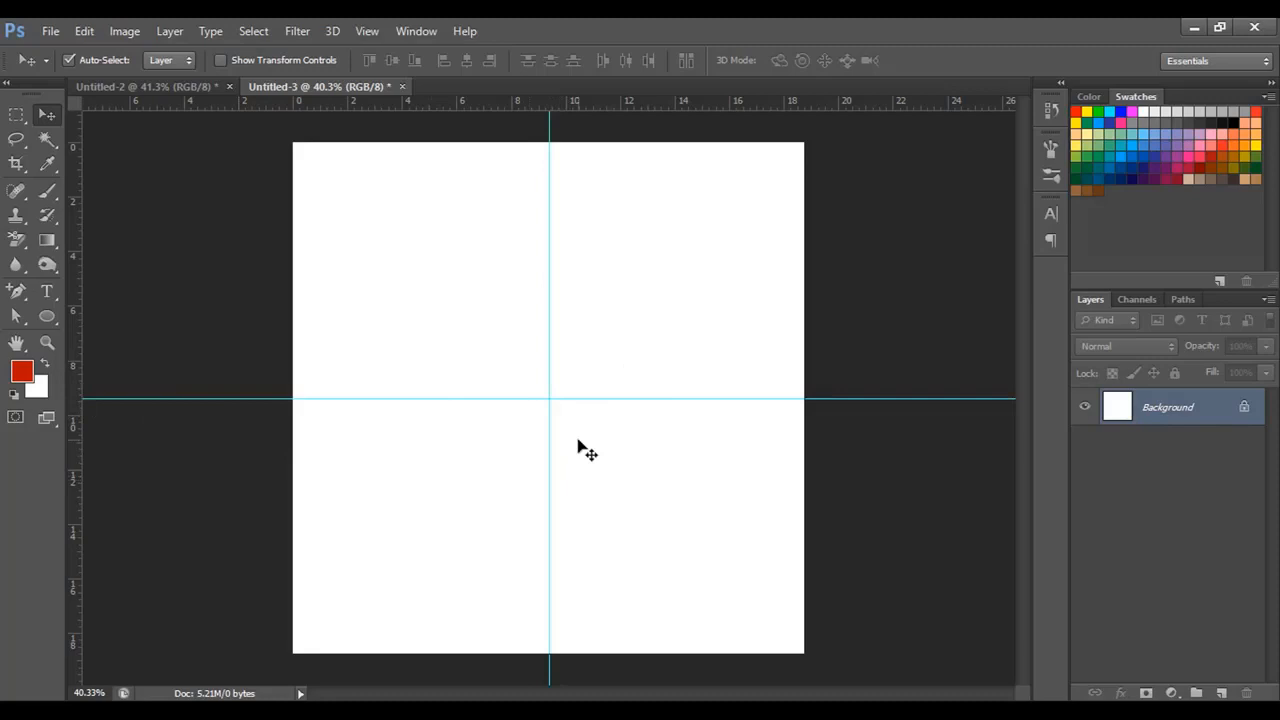
# - Draw a rounded square about 1054 px wide centred on the guides, with a 183 px corner radius, black fill and no stroke
pyautogui.click(47, 317)
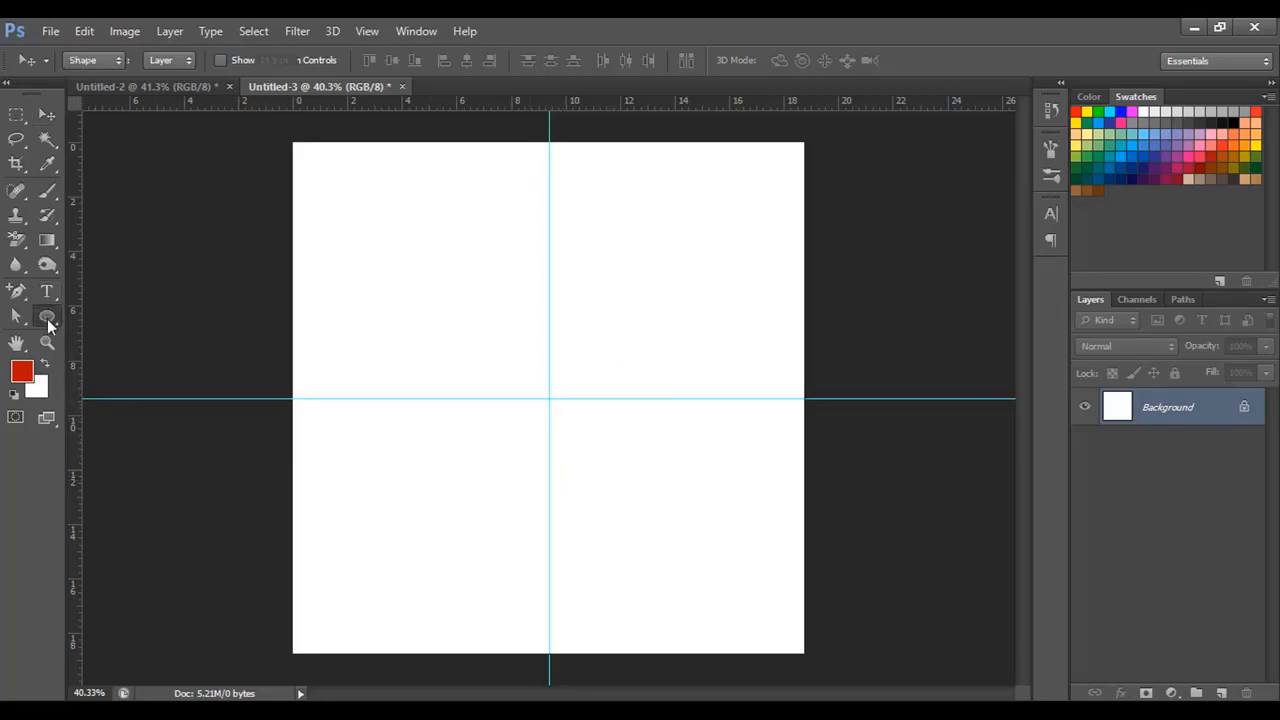
pyautogui.click(47, 319)
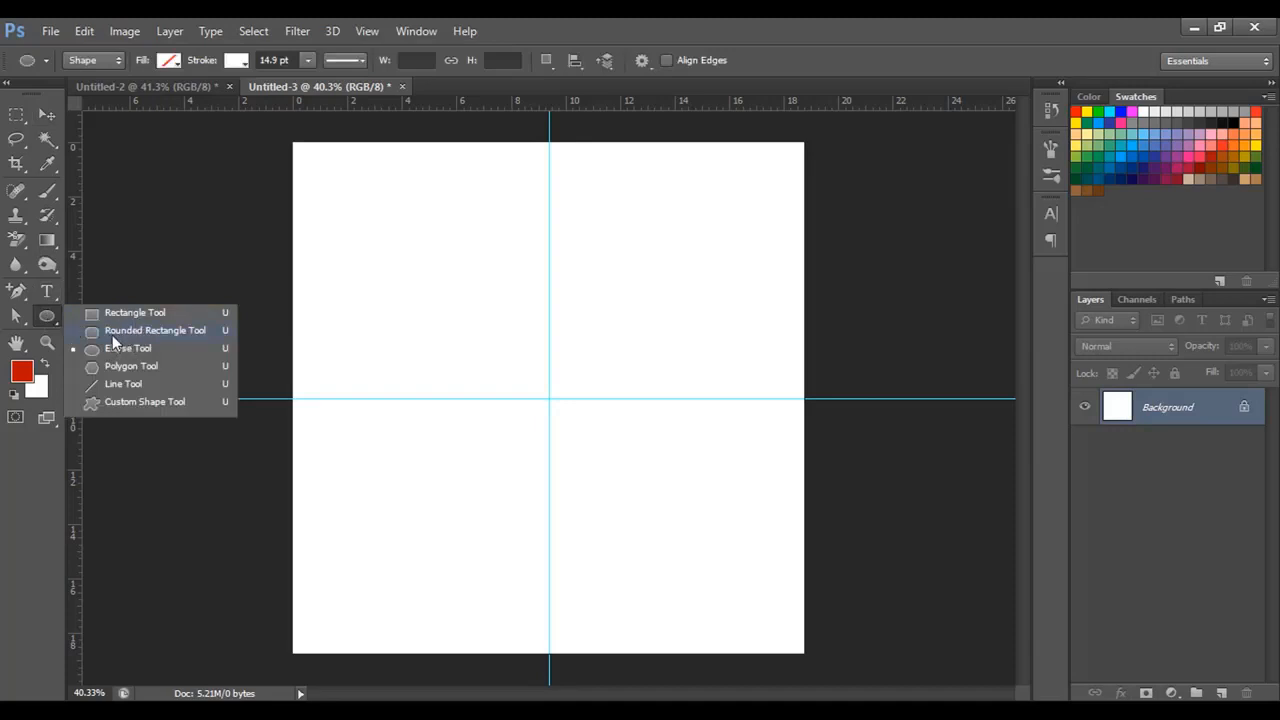
pyautogui.click(158, 332)
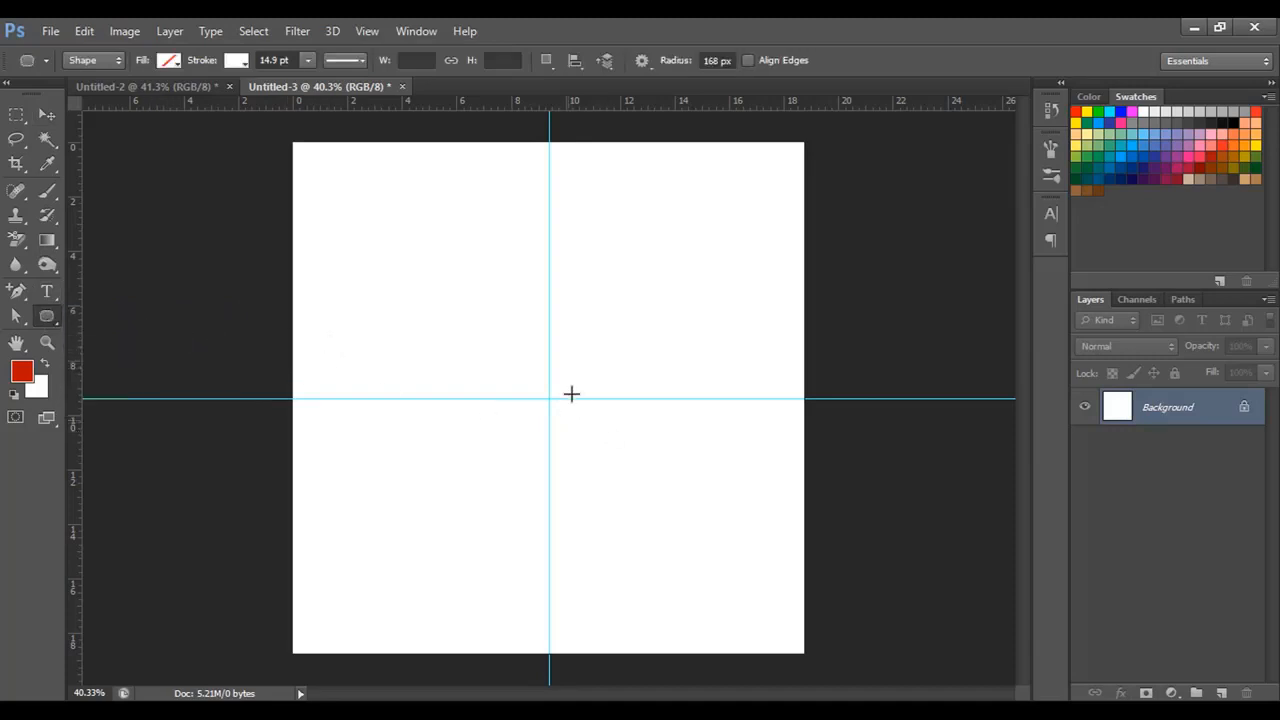
pyautogui.moveTo(724, 60); pyautogui.dragTo(701, 62)
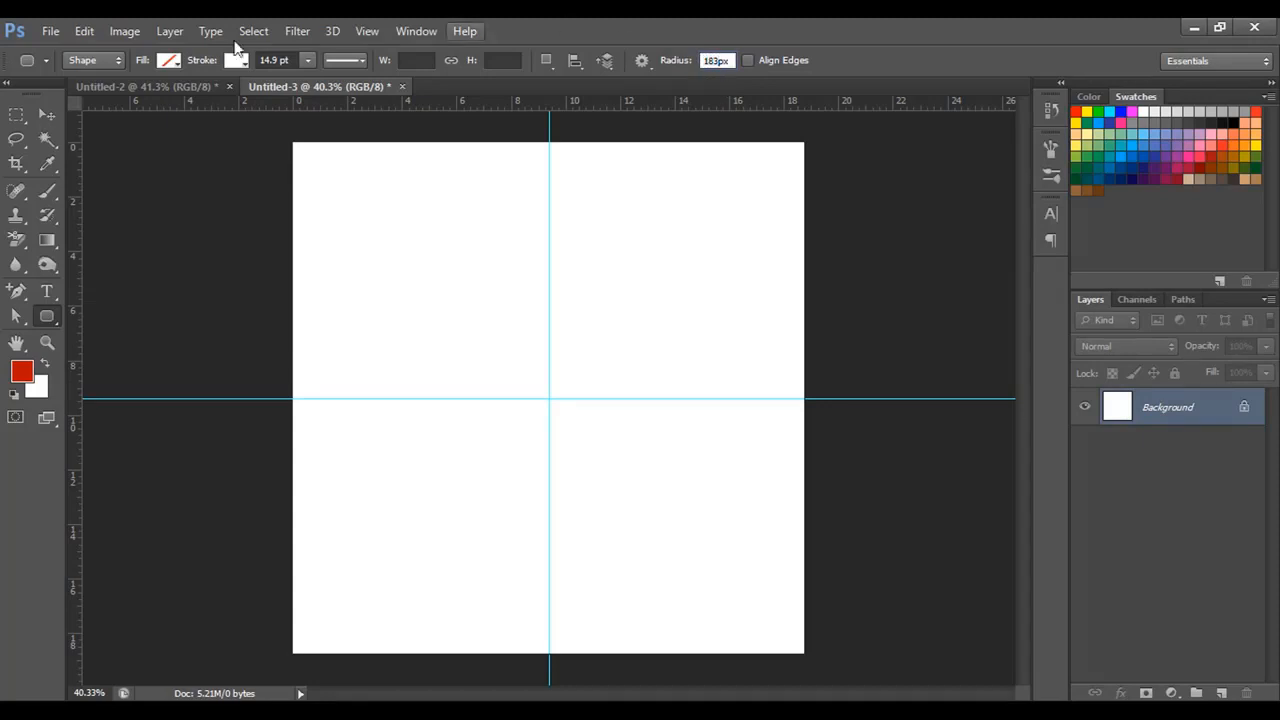
pyautogui.click(168, 62)
pyautogui.click(125, 97)
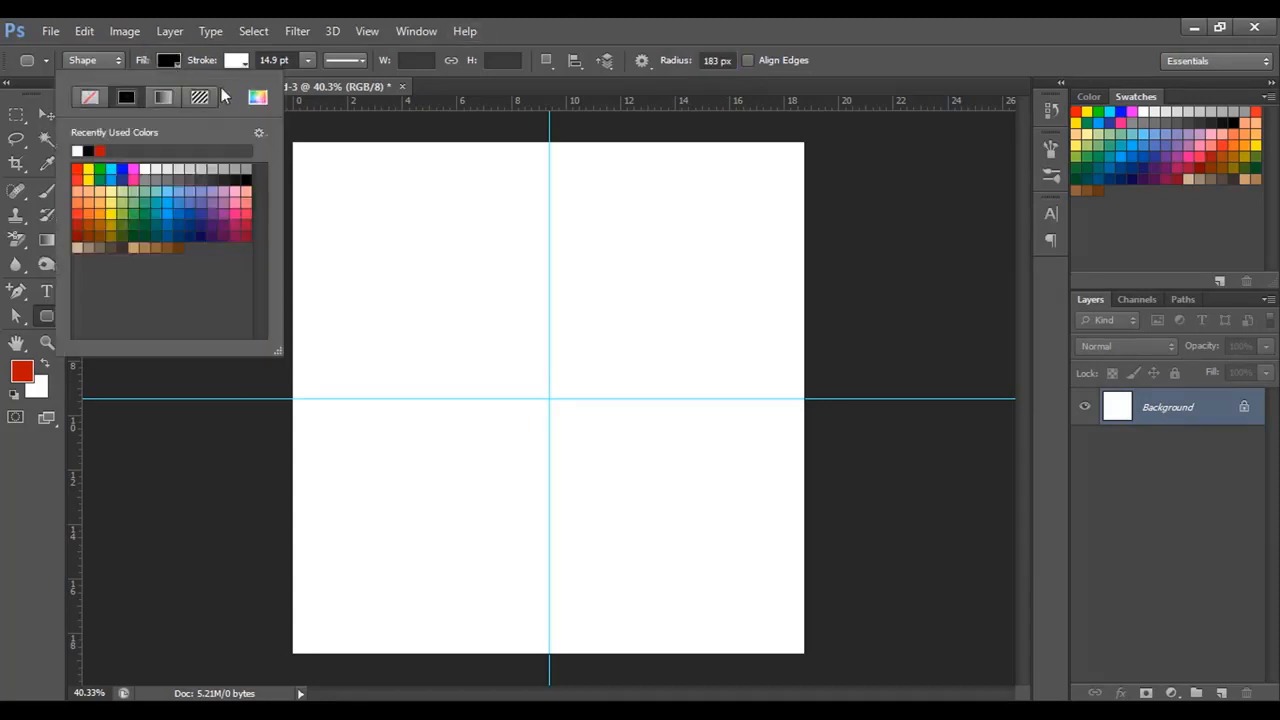
pyautogui.click(234, 62)
pyautogui.click(158, 98)
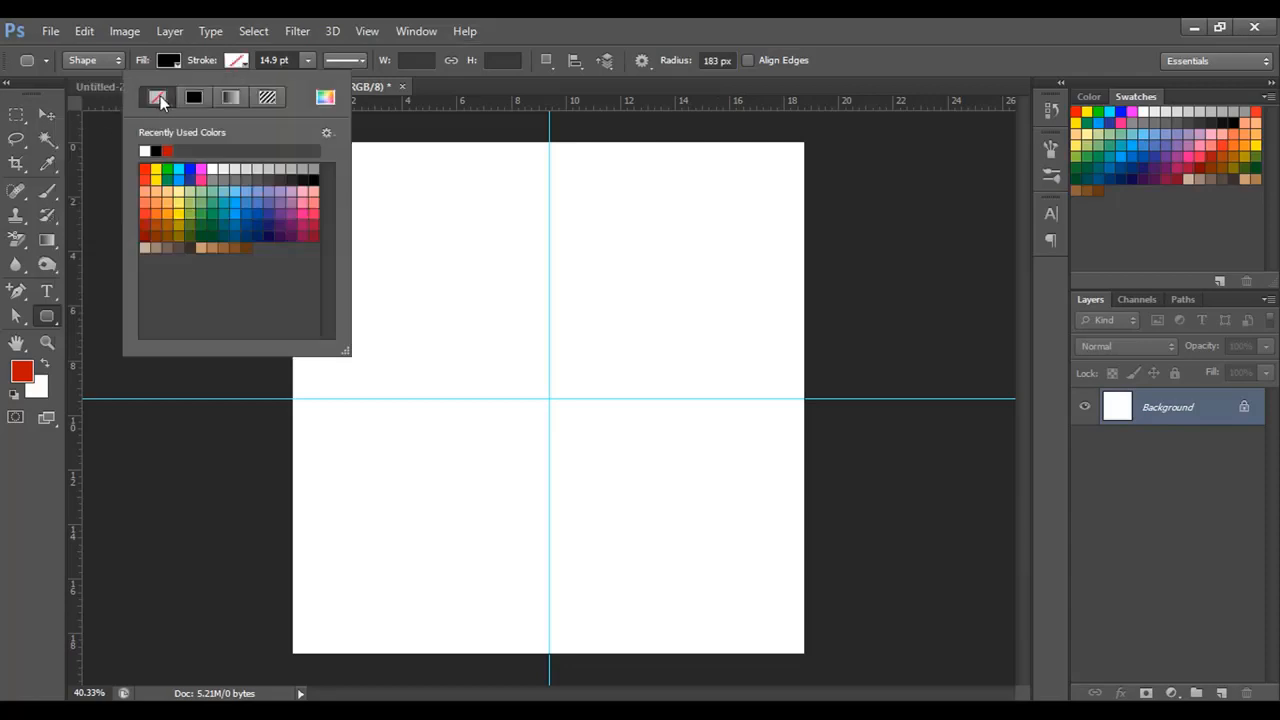
pyautogui.click(238, 64)
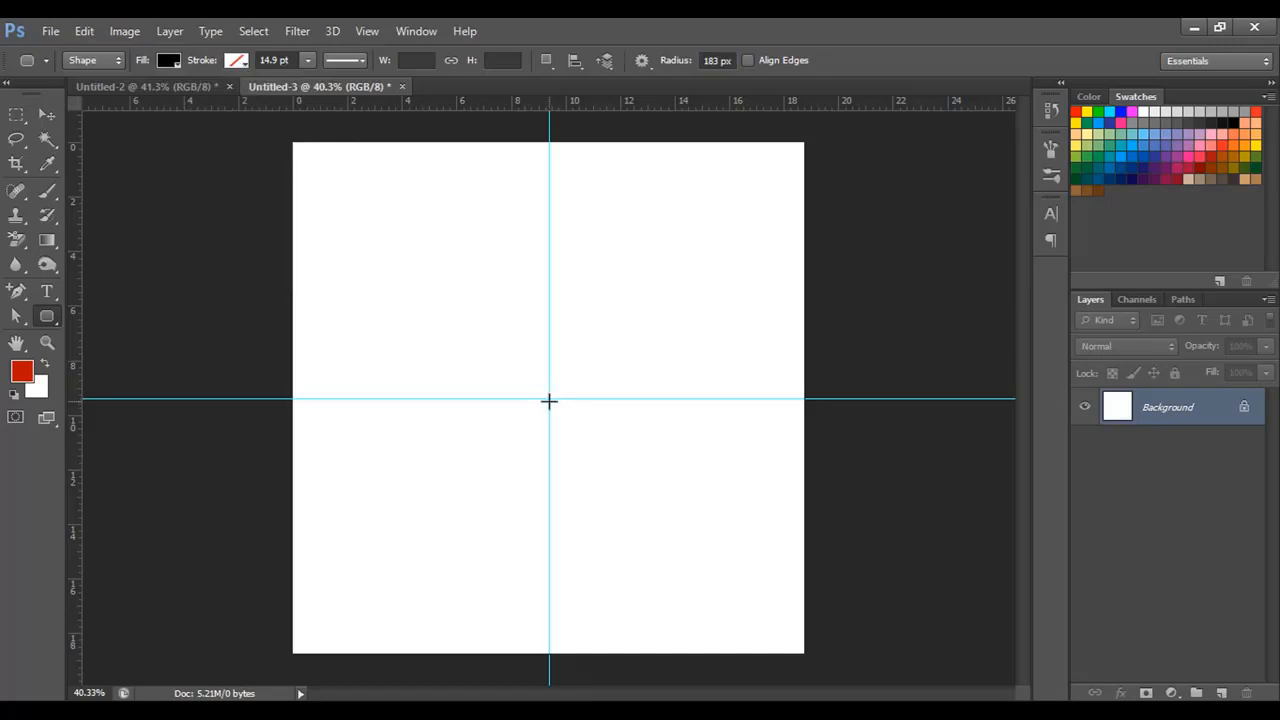
pyautogui.moveTo(548, 398); pyautogui.dragTo(746, 663)
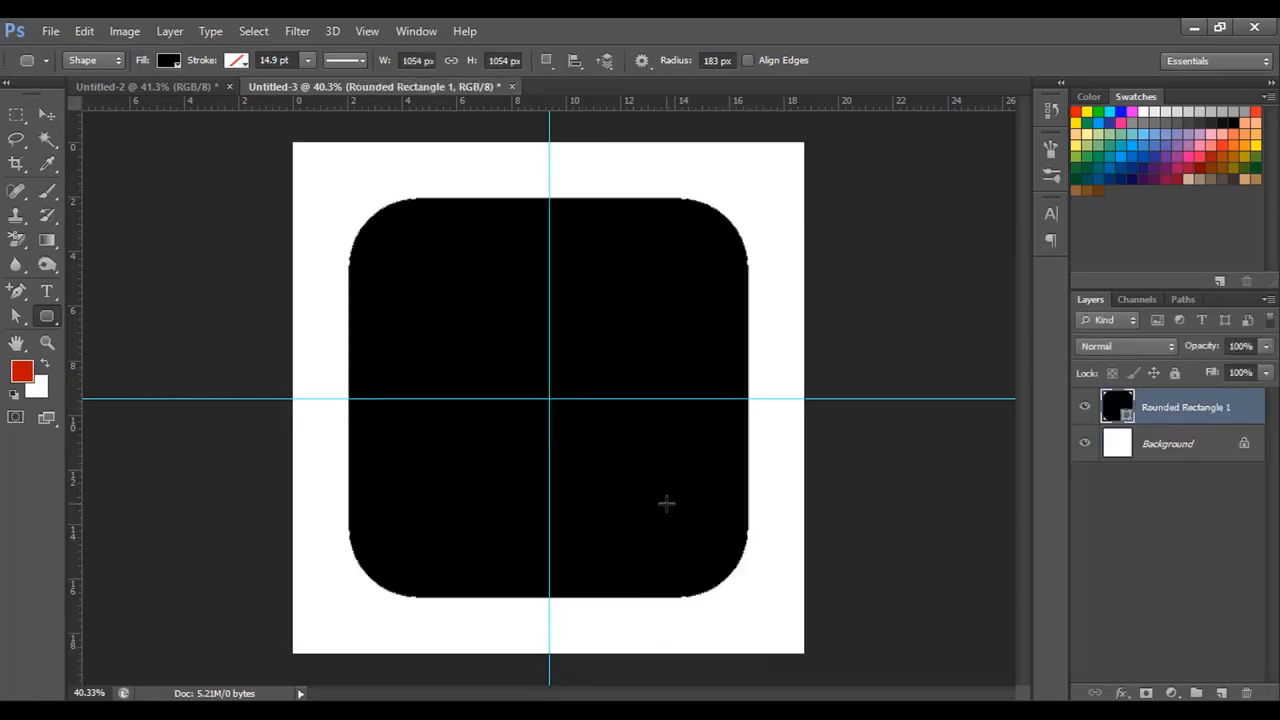
pyautogui.click(1172, 580)
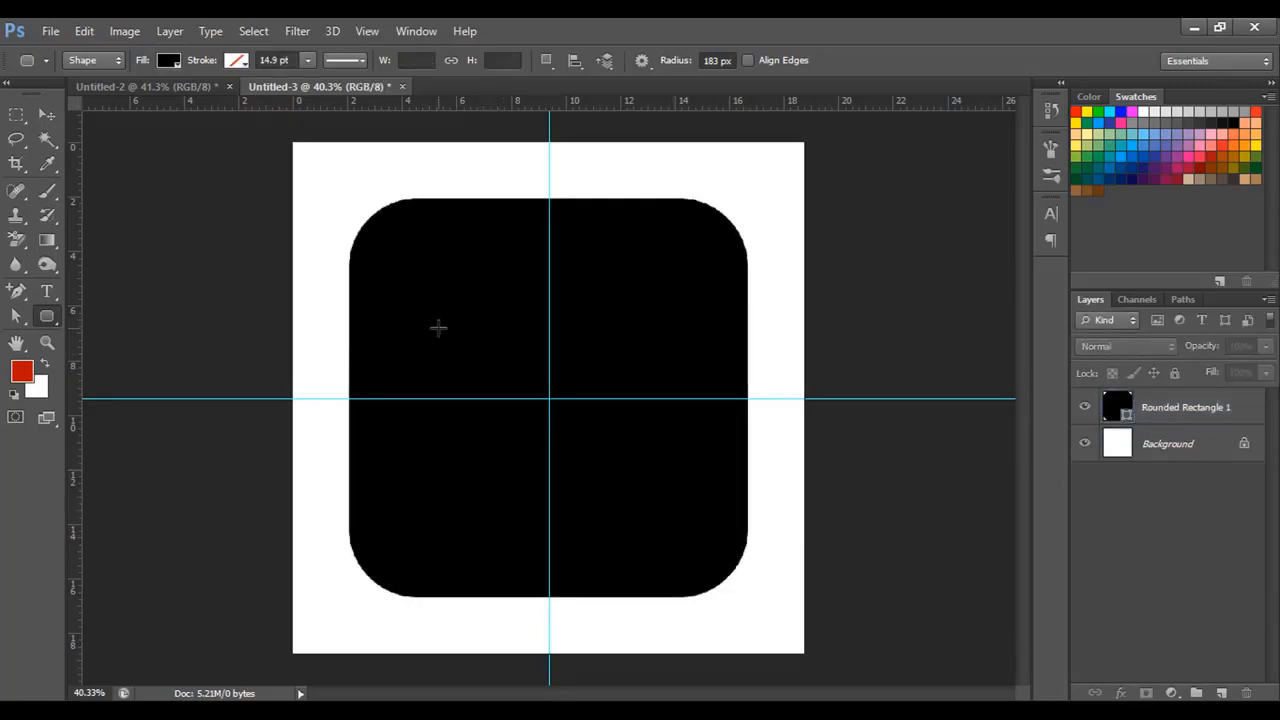
# - Draw a centred rounded square about 746 px wide inside the black one, with 168 px radius, no fill and a white 60 pt stroke
pyautogui.click(718, 62)
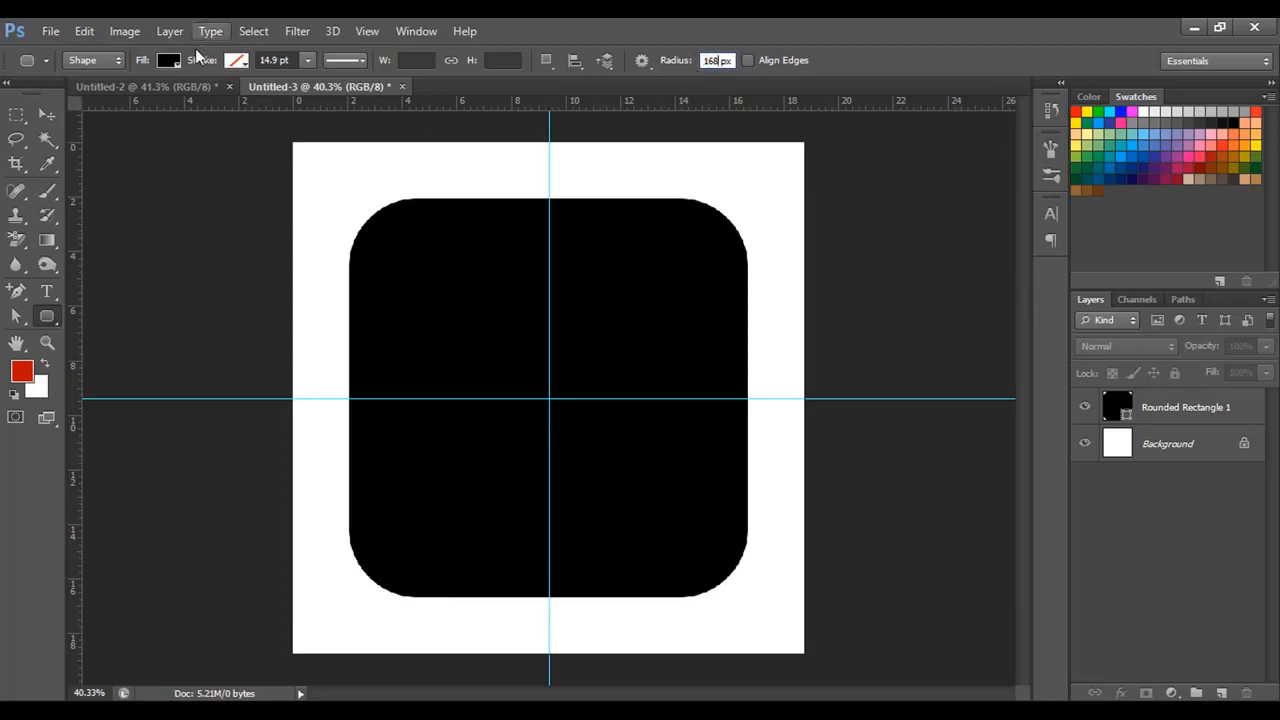
pyautogui.click(168, 60)
pyautogui.click(89, 97)
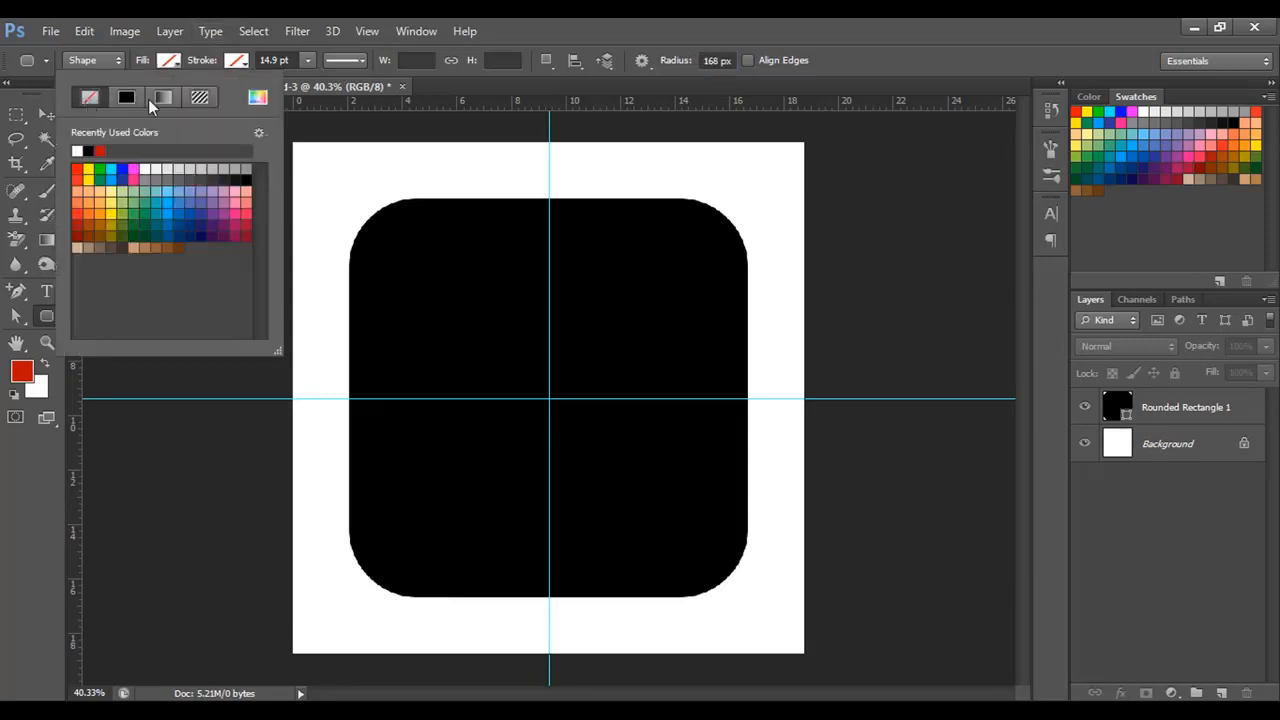
pyautogui.click(236, 60)
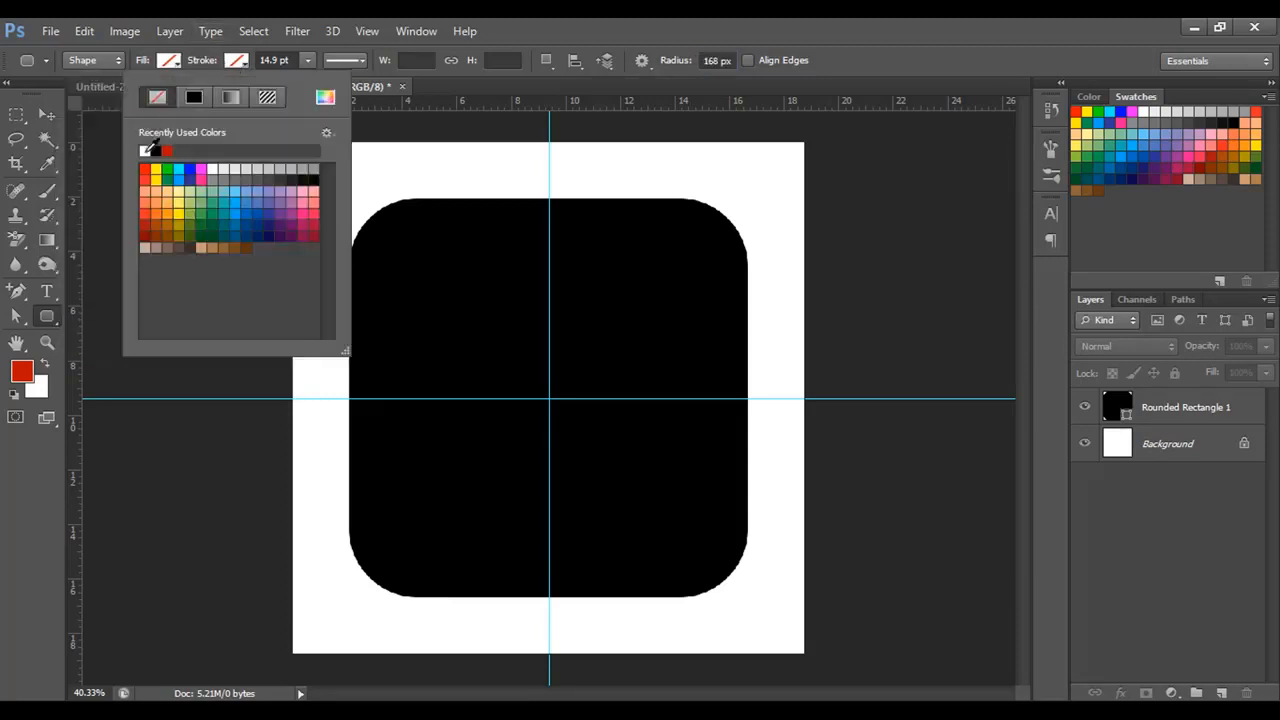
pyautogui.click(147, 148)
pyautogui.click(282, 60)
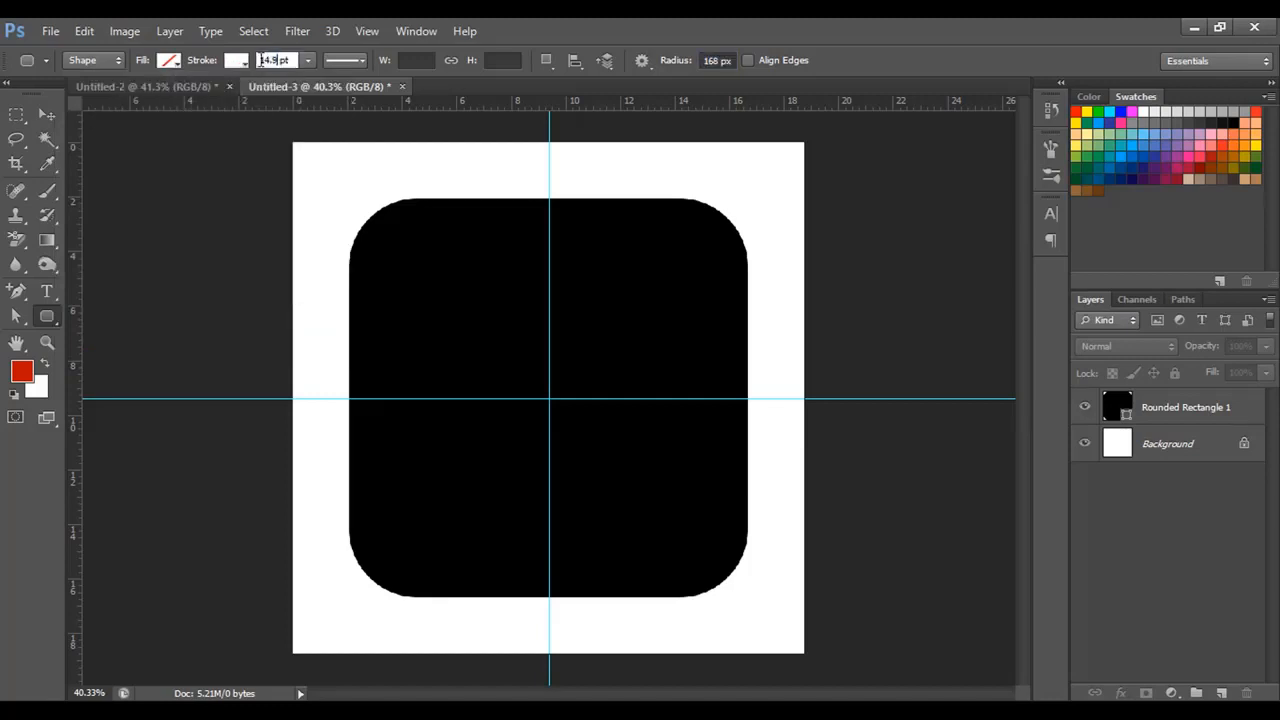
pyautogui.moveTo(281, 60); pyautogui.dragTo(256, 62)
pyautogui.write('60')
pyautogui.moveTo(549, 398)
pyautogui.mouseDown()
pyautogui.moveTo(617, 530)
pyautogui.moveTo(687, 612)
pyautogui.mouseUp()
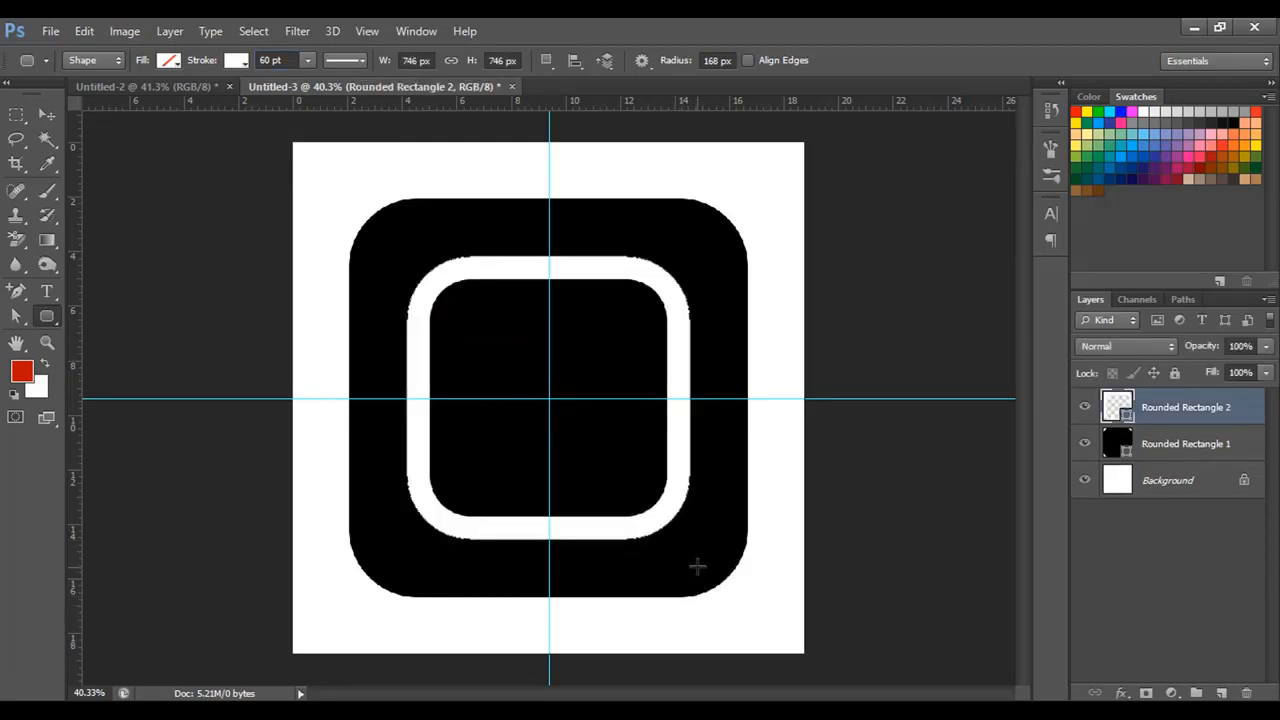
# - Draw a white outlined circle about 350 px in diameter centred on the guide intersection
pyautogui.click(47, 316)
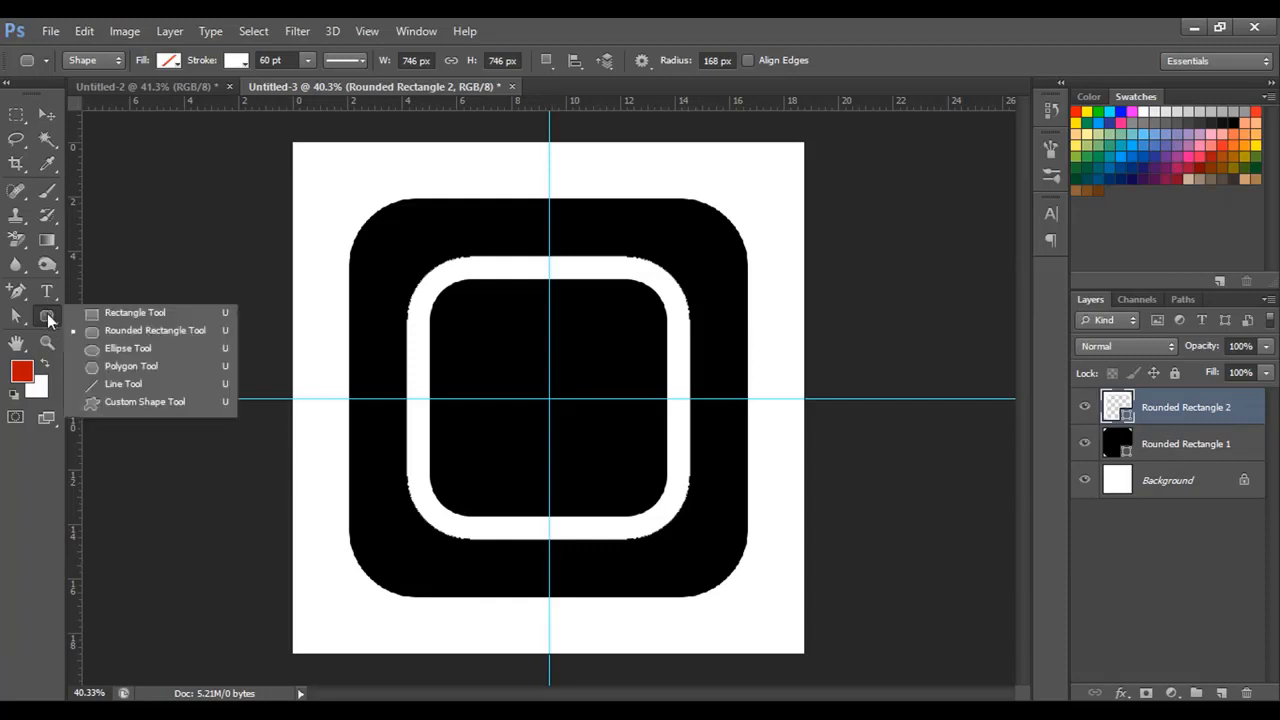
pyautogui.click(129, 349)
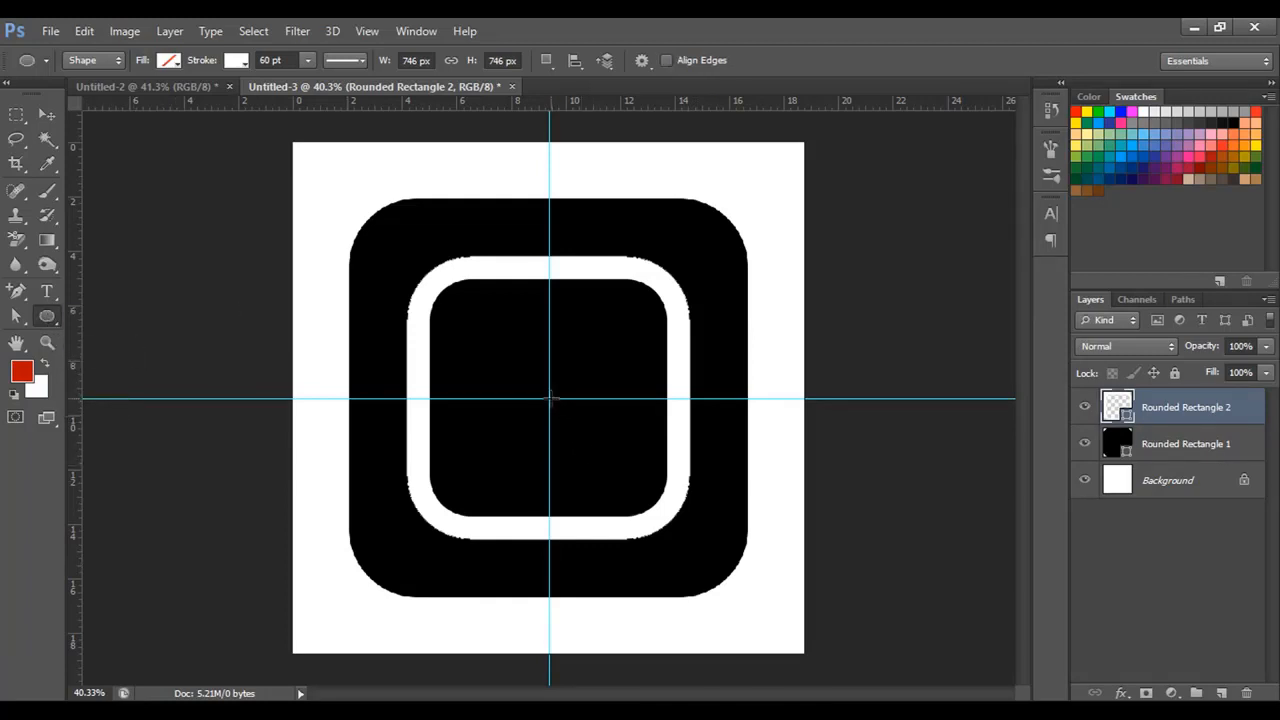
pyautogui.press('Escape')
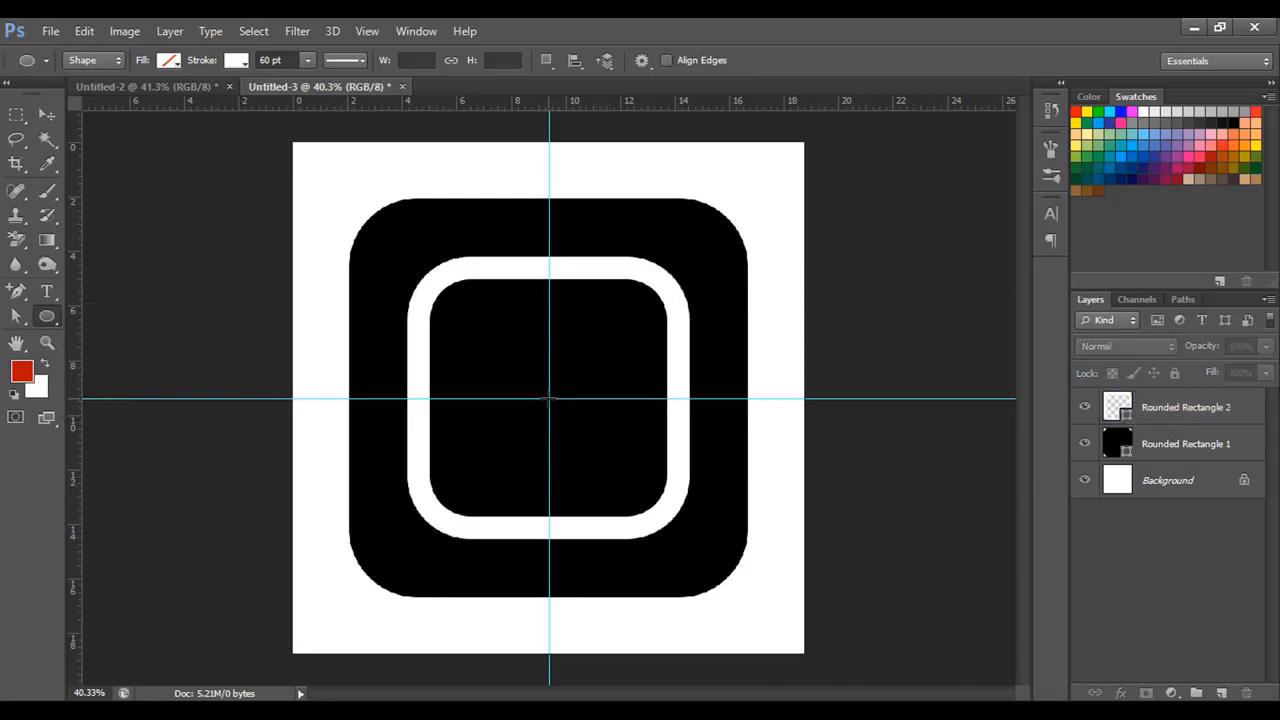
pyautogui.moveTo(549, 398); pyautogui.dragTo(614, 508)
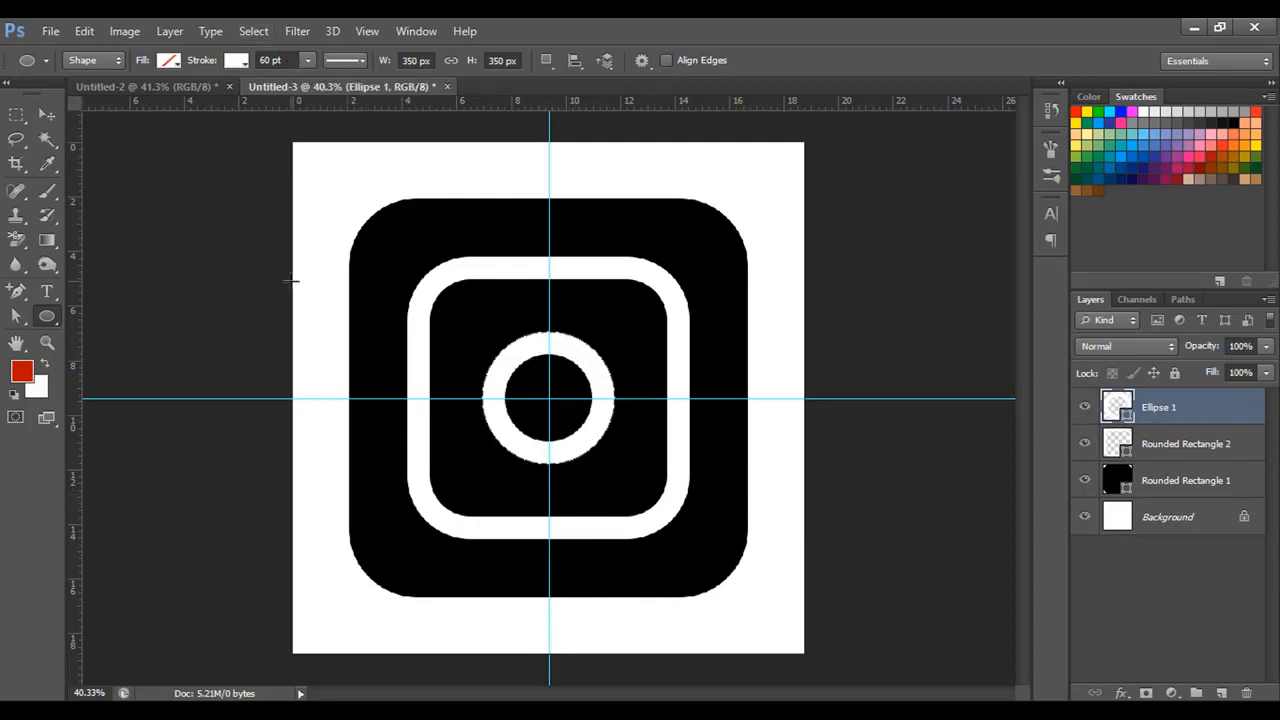
pyautogui.press('Return')
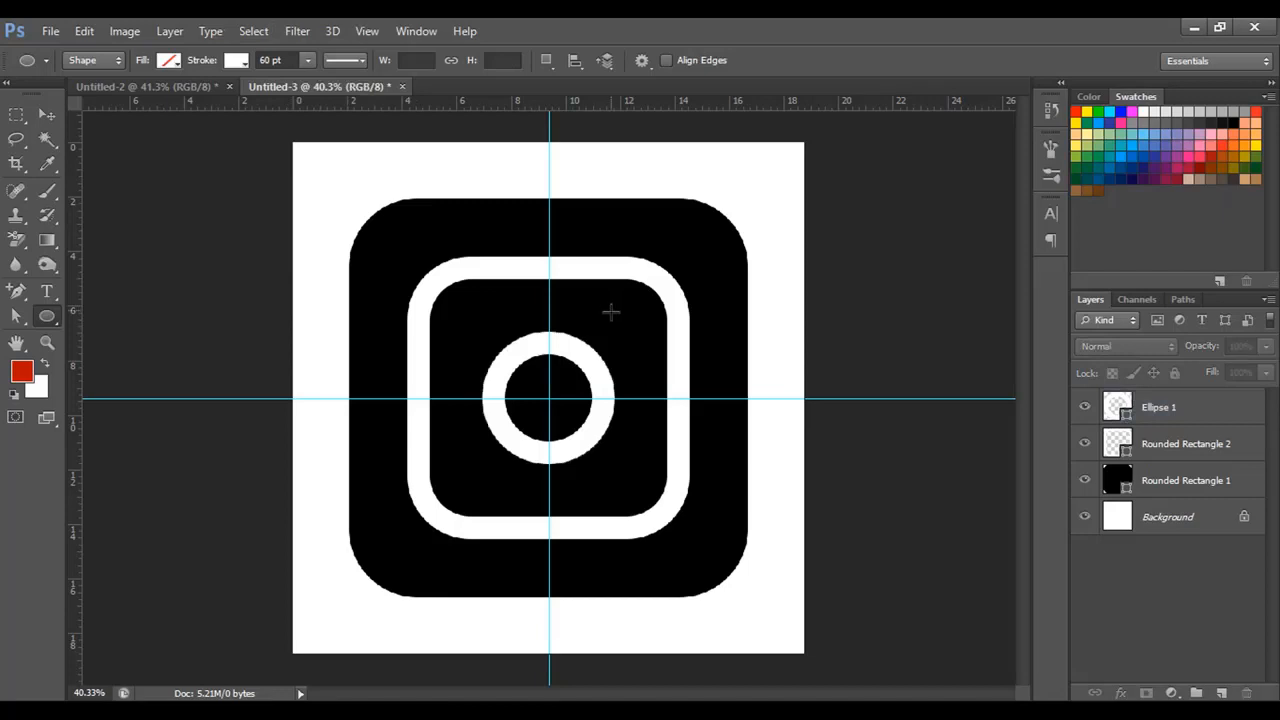
# - Add a small white circle about 95 px wide inside the frame's upper-right corner and nudge it slightly up and left
pyautogui.moveTo(610, 312); pyautogui.dragTo(649, 349)
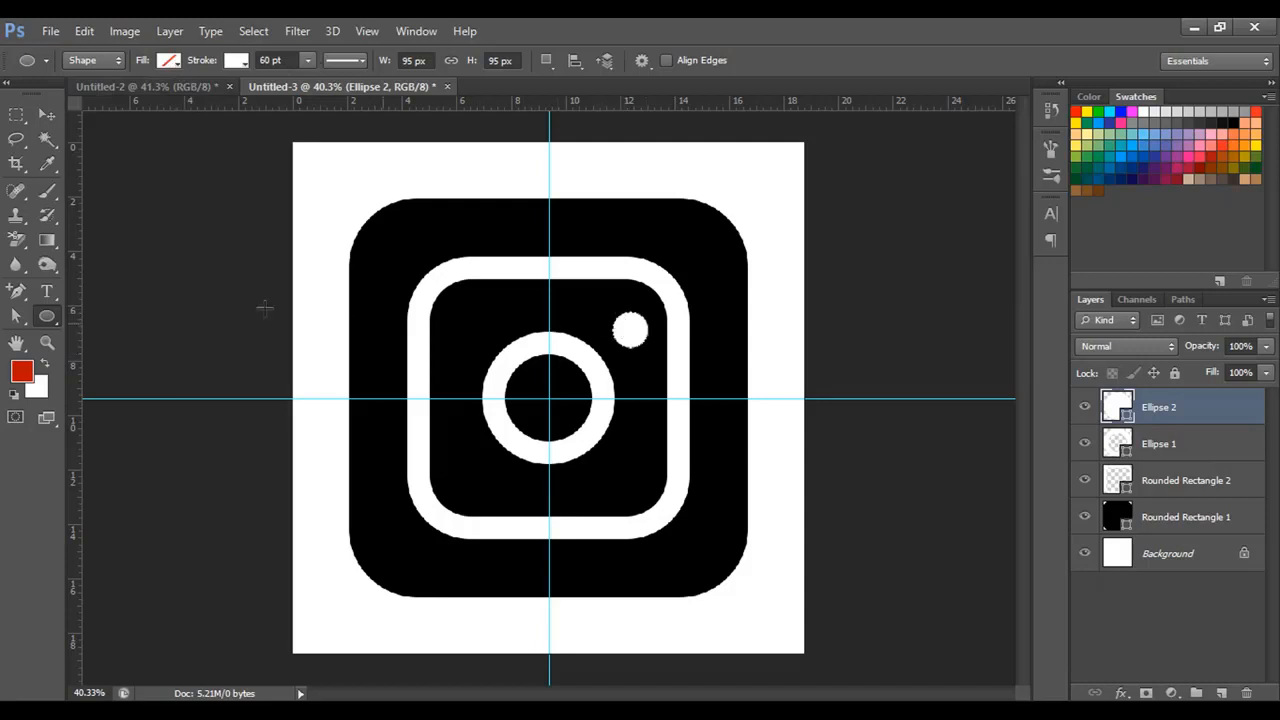
pyautogui.click(48, 116)
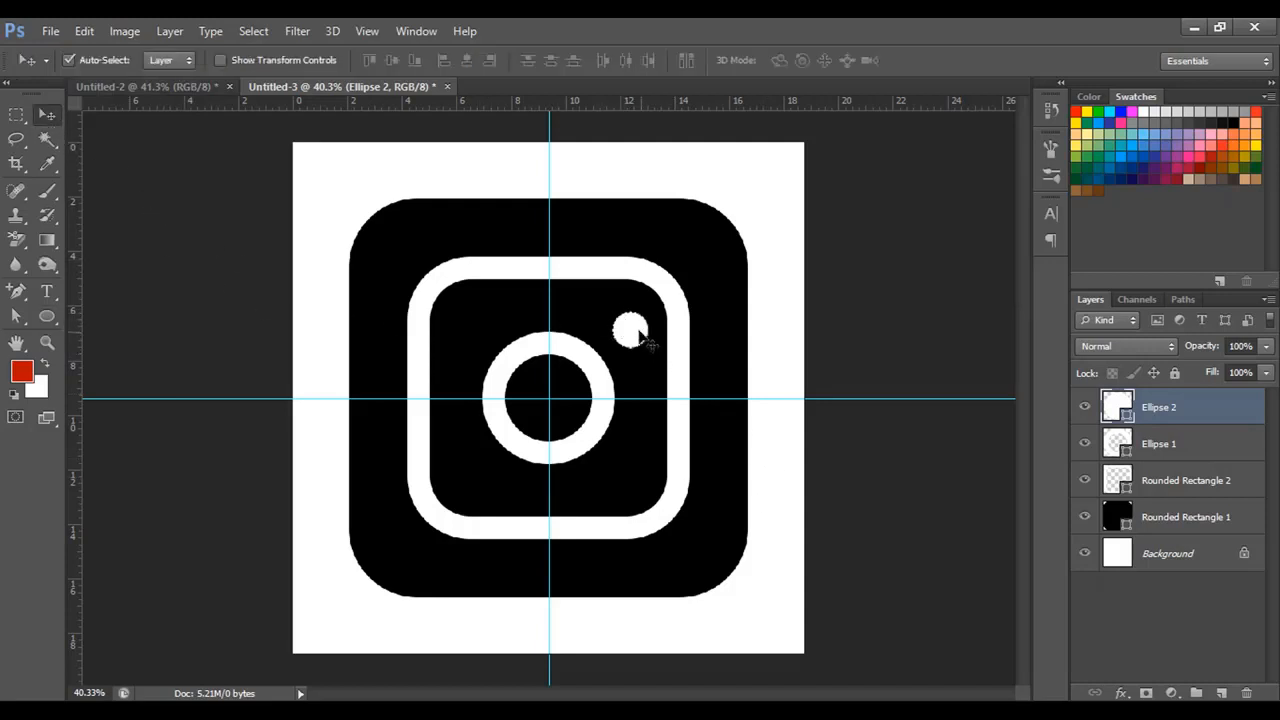
pyautogui.moveTo(634, 337); pyautogui.dragTo(634, 322)
pyautogui.click(810, 540)
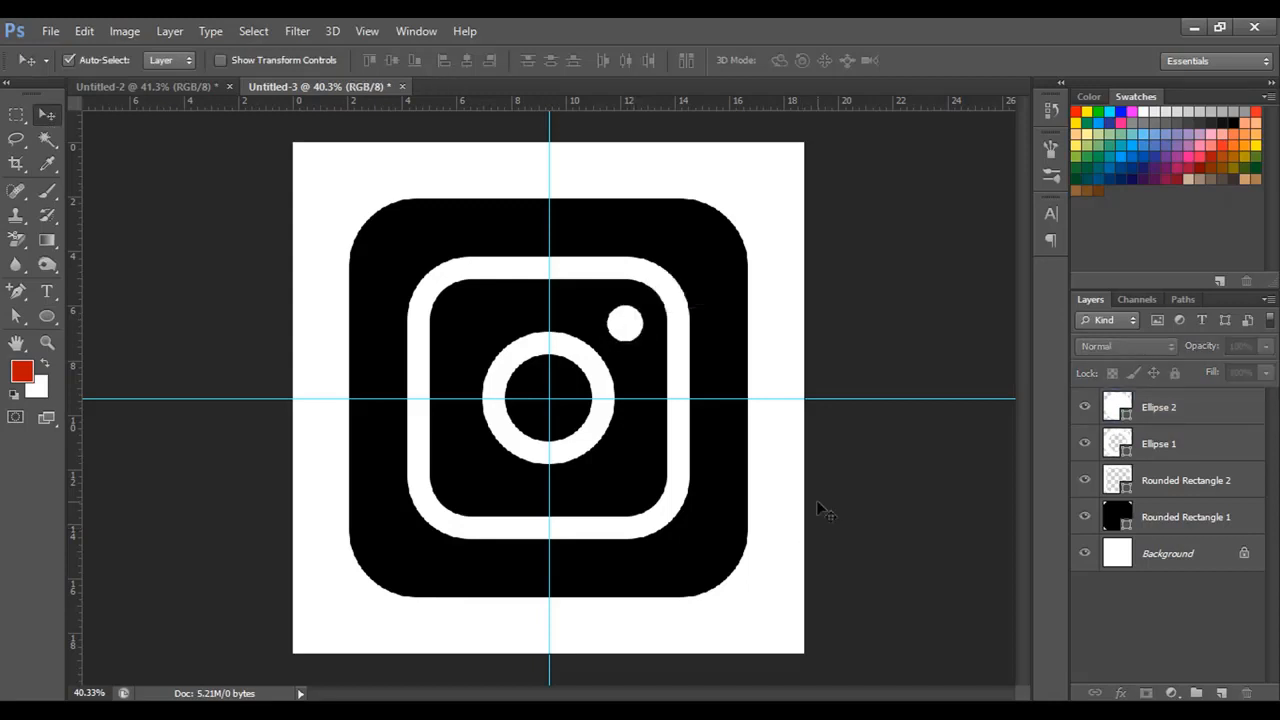
# - Add a Gradient Overlay effect to the Rounded Rectangle 1 layer, the large black rounded square
pyautogui.click(1198, 520)
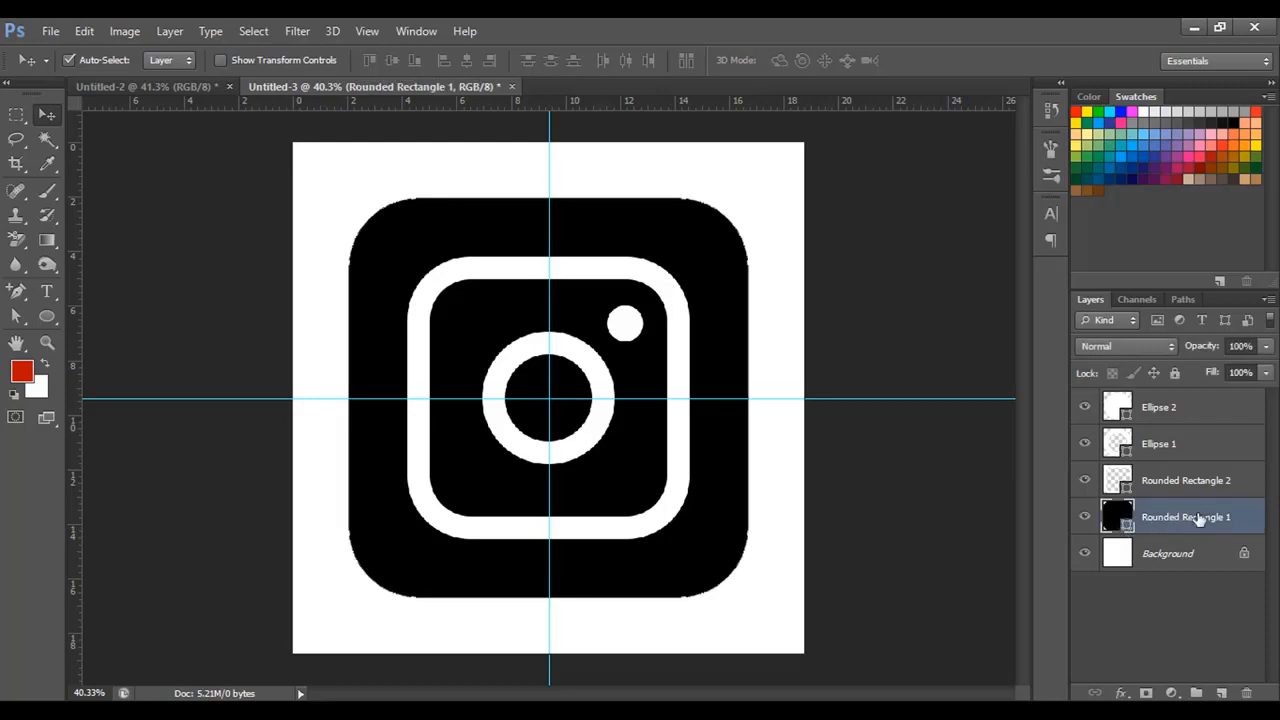
pyautogui.doubleClick(1253, 519)
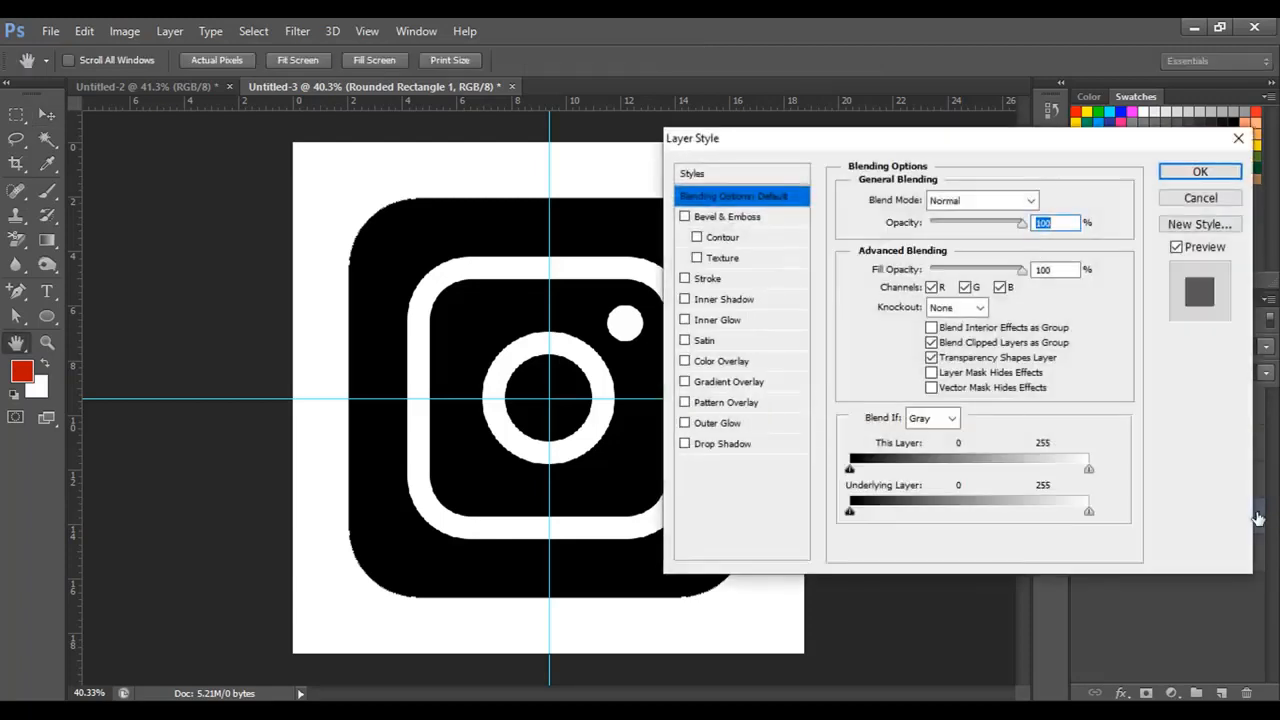
pyautogui.press('Escape')
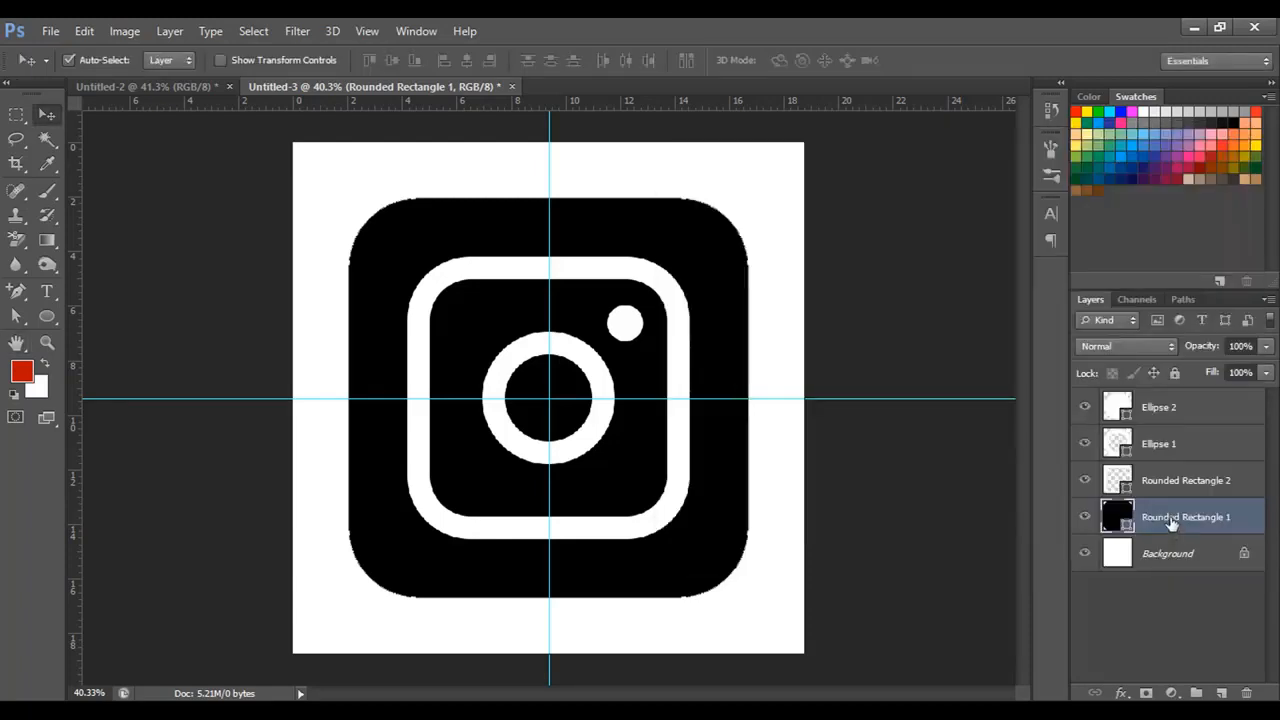
pyautogui.rightClick(1172, 524)
pyautogui.click(889, 125)
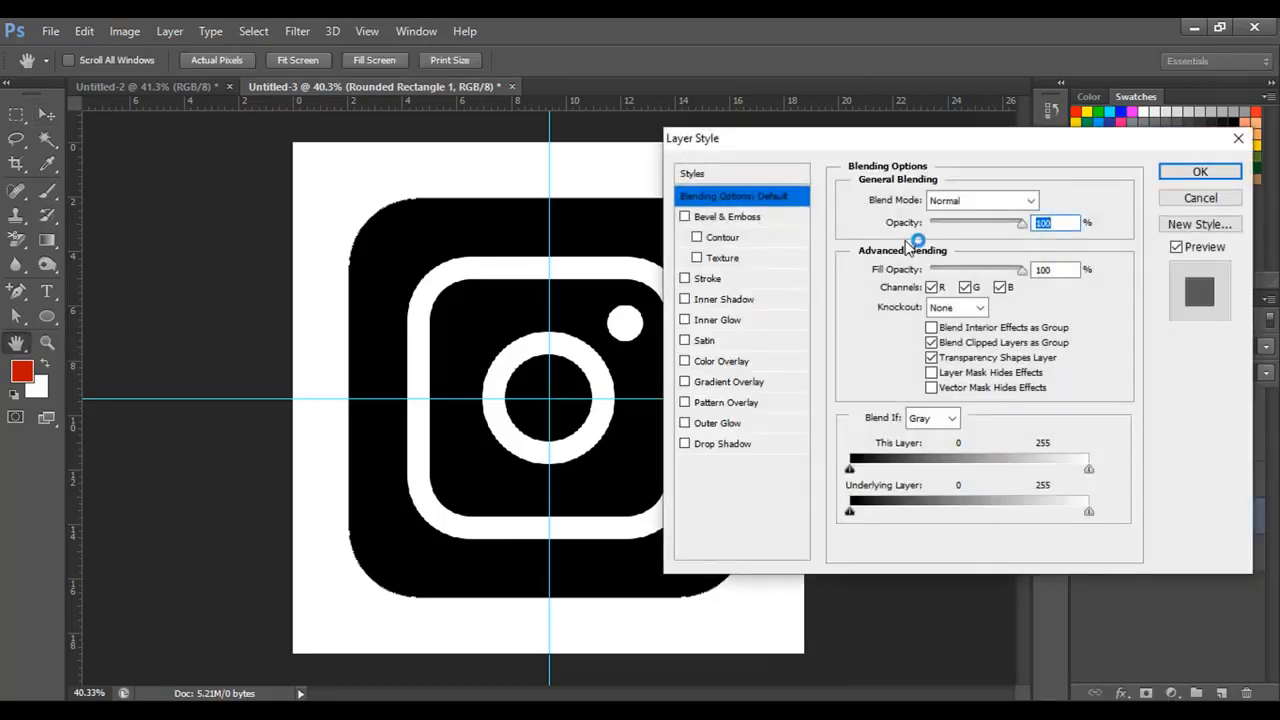
pyautogui.click(757, 388)
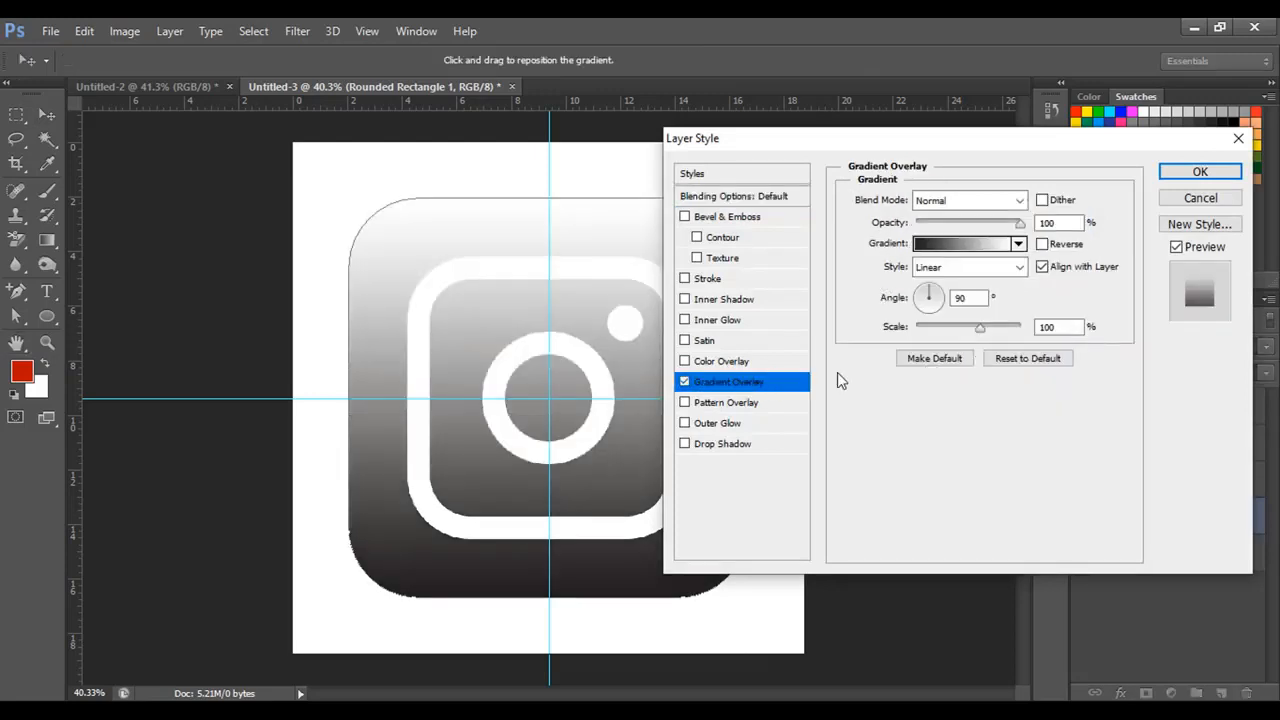
# - Reset the gradient presets to the defaults and apply the Blue, Red, Yellow preset to the overlay
pyautogui.click(1019, 245)
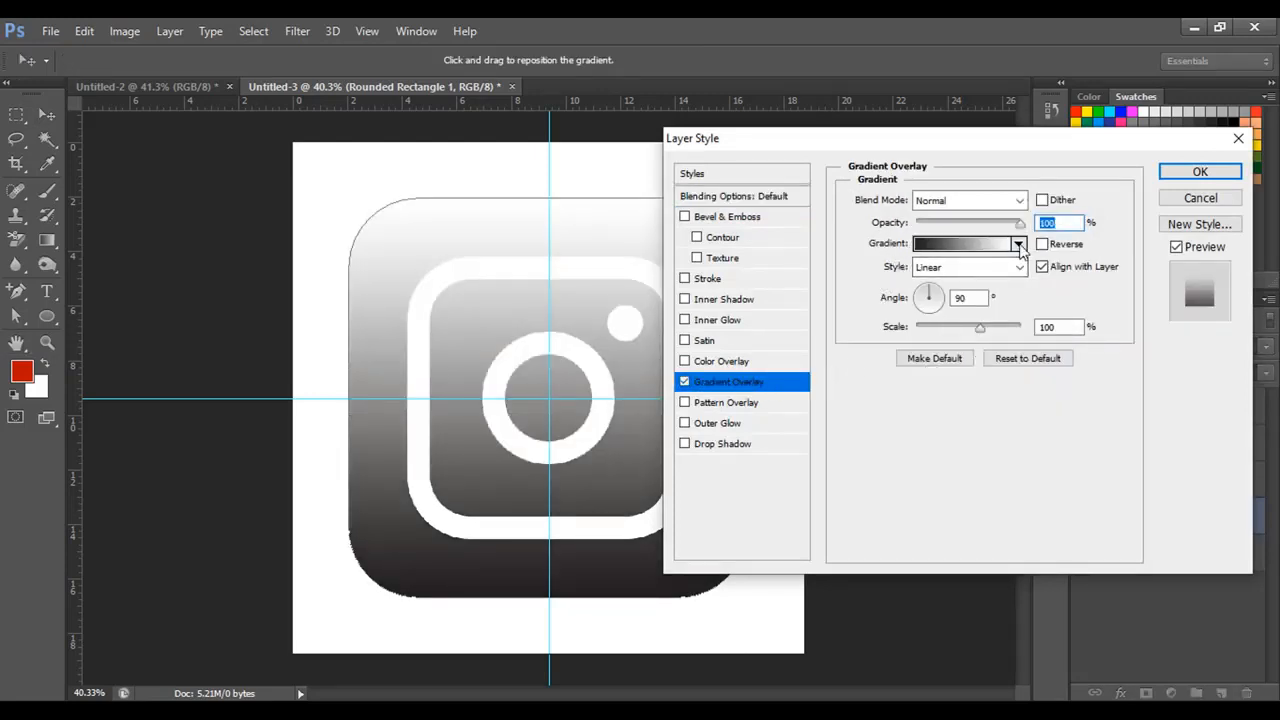
pyautogui.click(1019, 245)
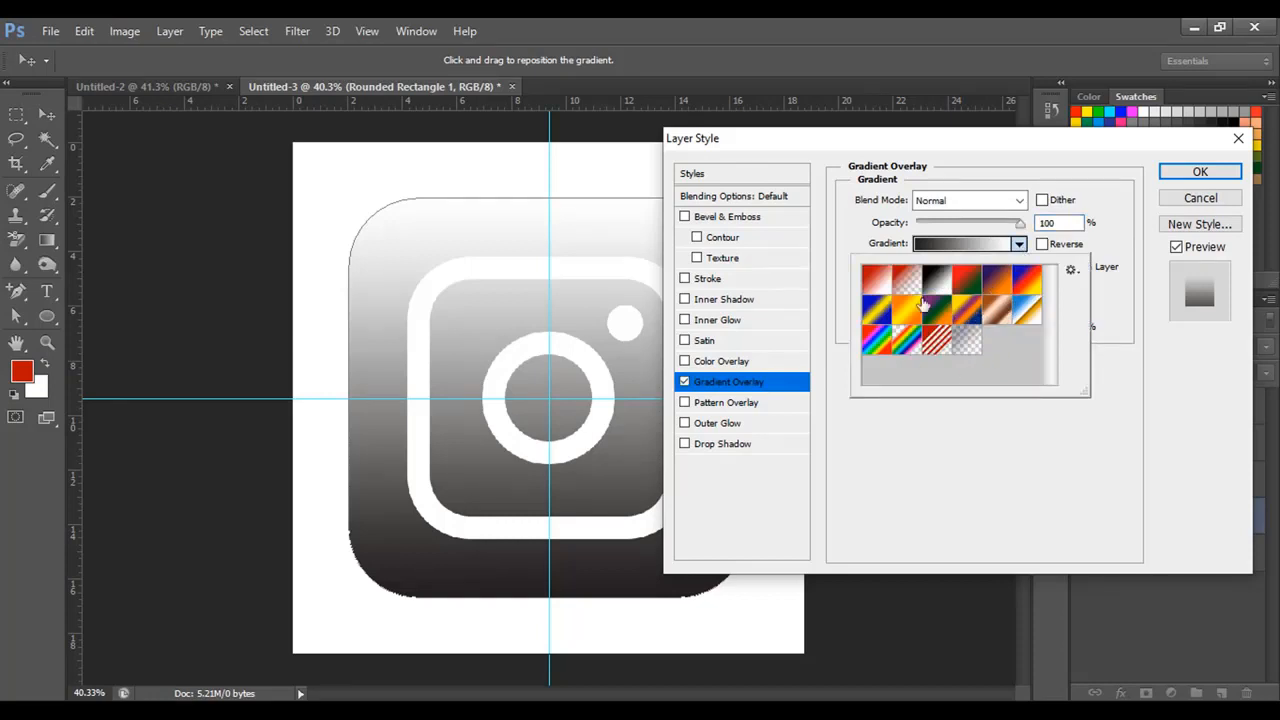
pyautogui.click(1072, 270)
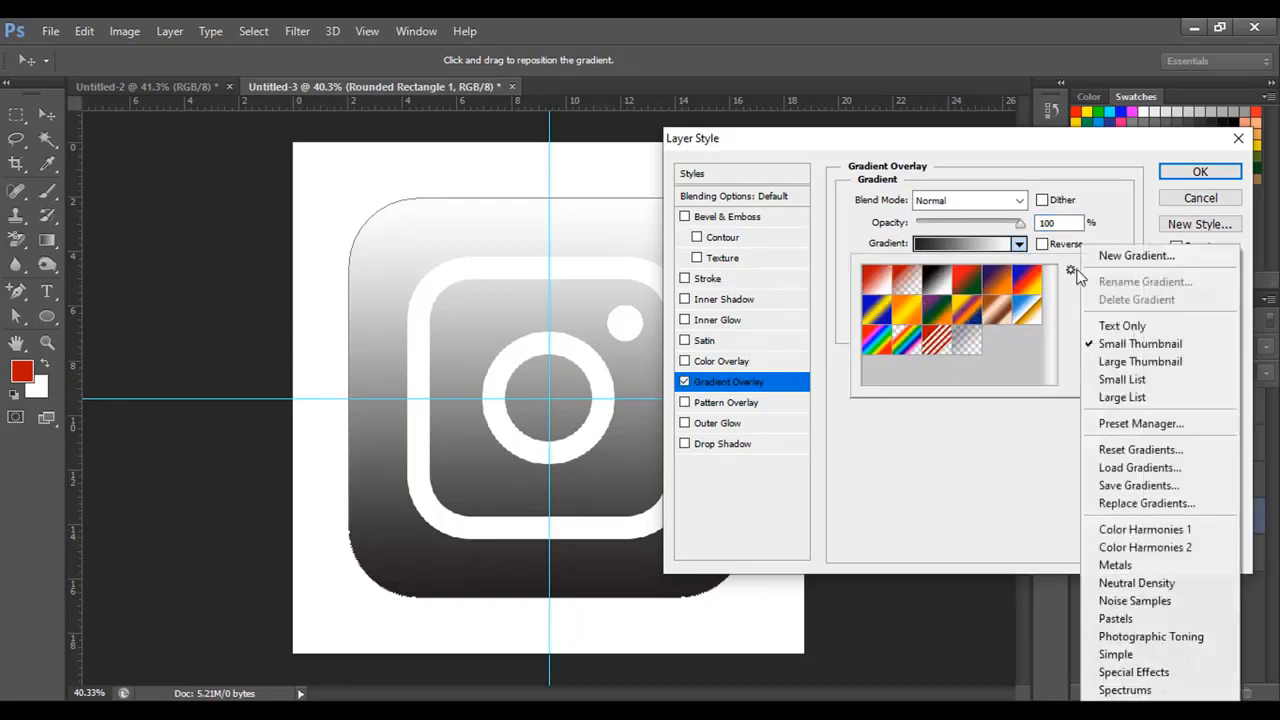
pyautogui.click(1140, 450)
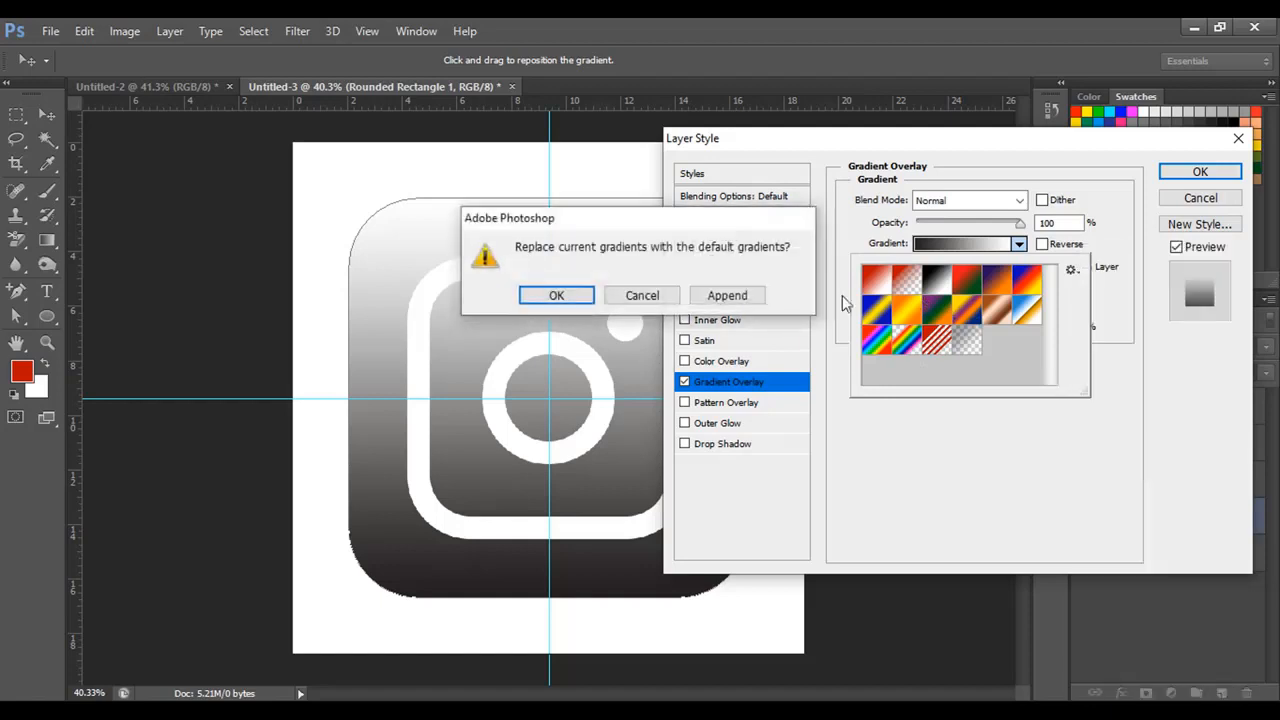
pyautogui.click(556, 296)
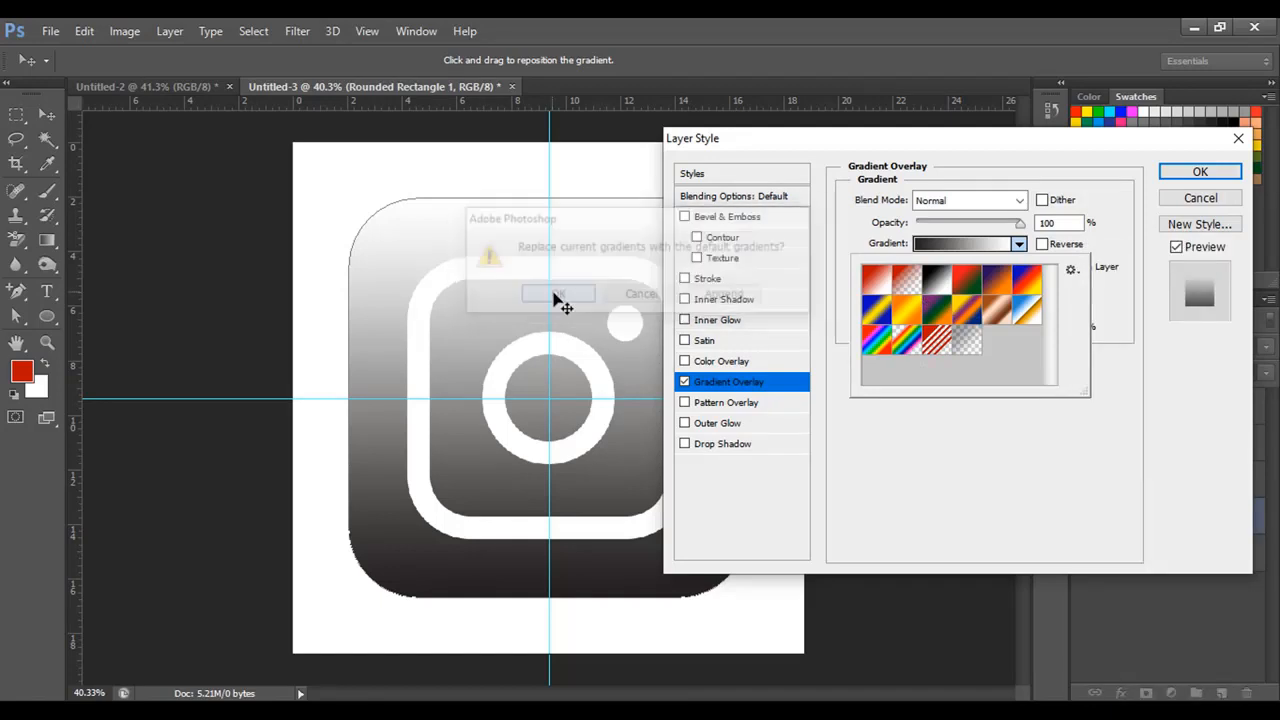
pyautogui.click(1025, 284)
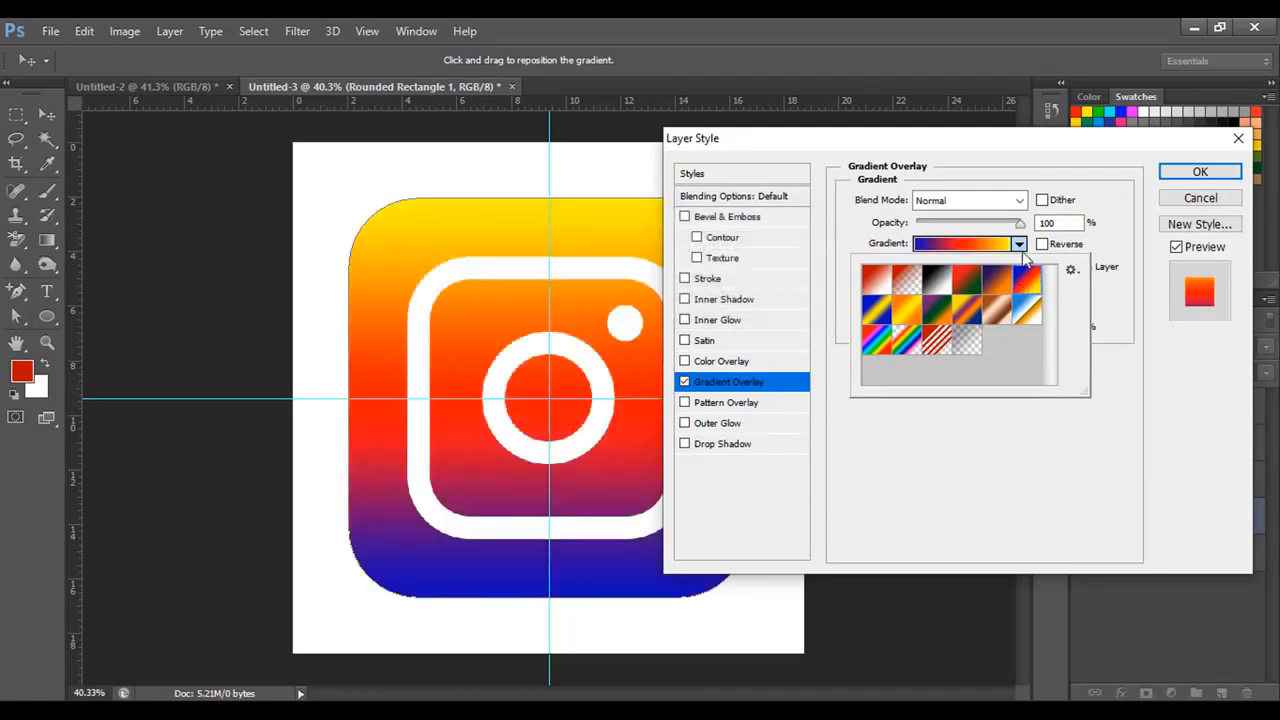
pyautogui.click(1021, 246)
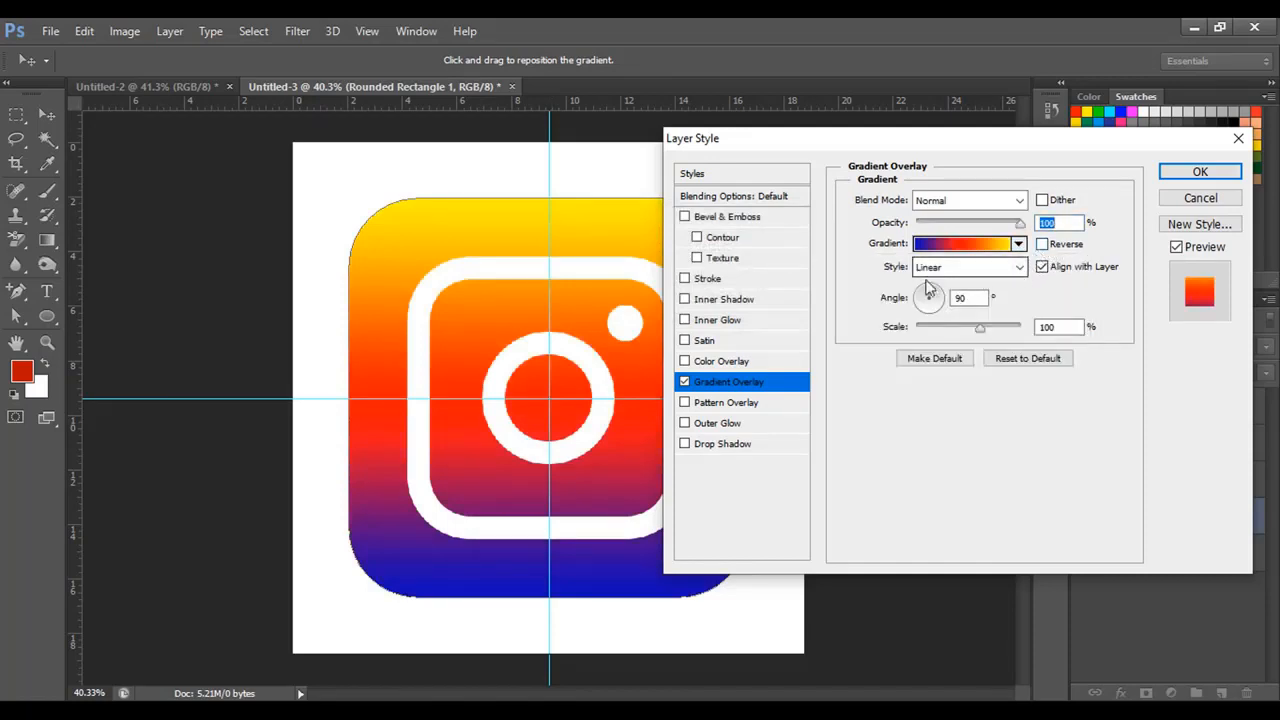
# - Set the gradient overlay's style to Radial and reverse its colours so yellow sits at the centre
pyautogui.click(1016, 274)
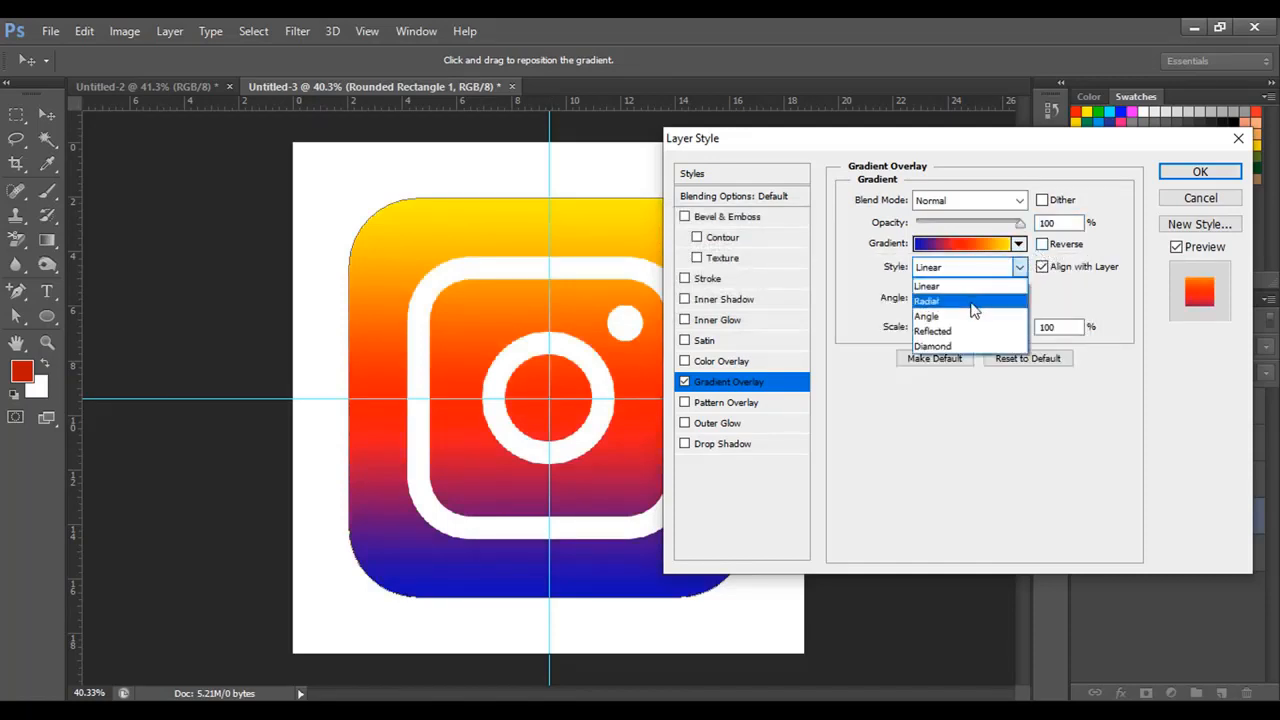
pyautogui.click(990, 297)
pyautogui.click(1017, 276)
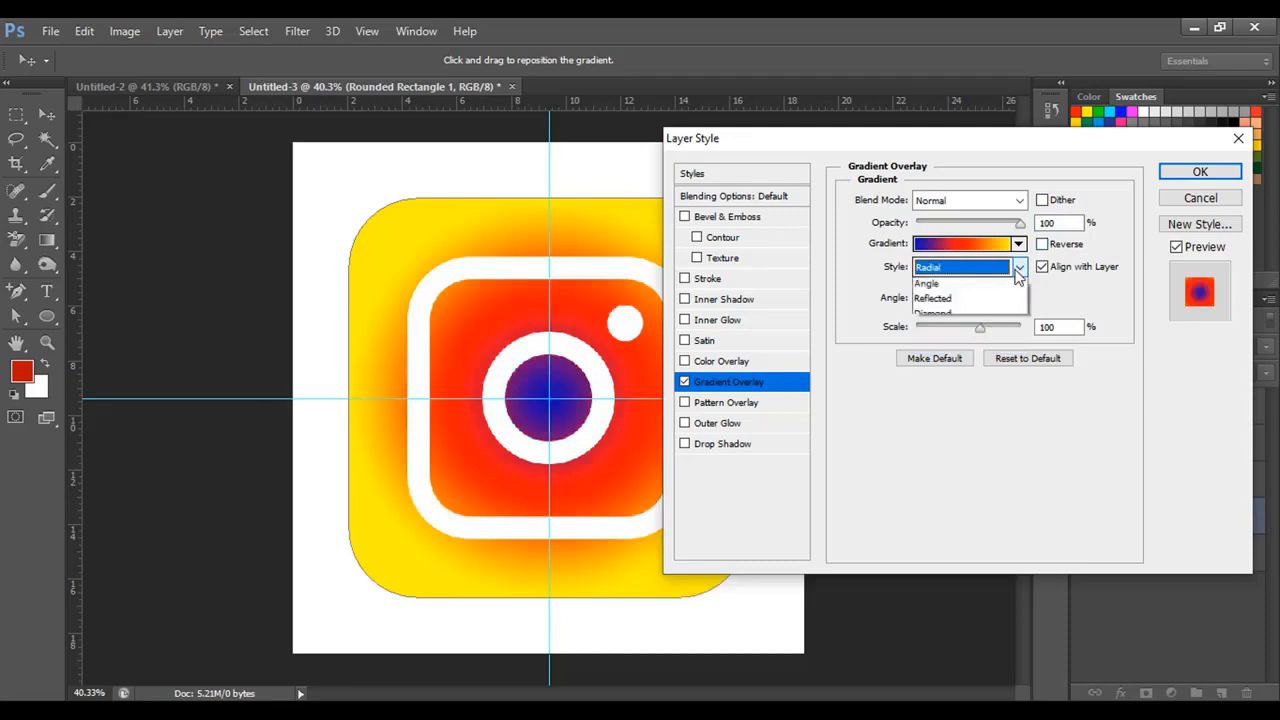
pyautogui.click(1010, 290)
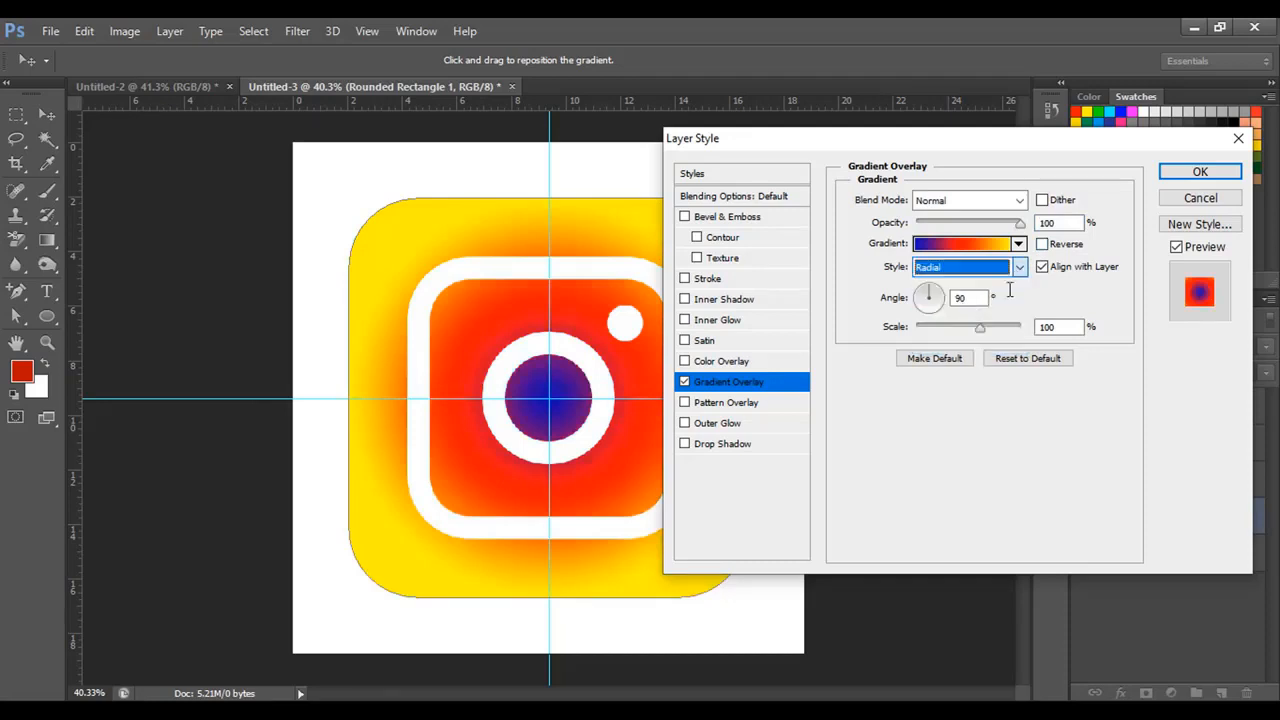
pyautogui.click(1042, 245)
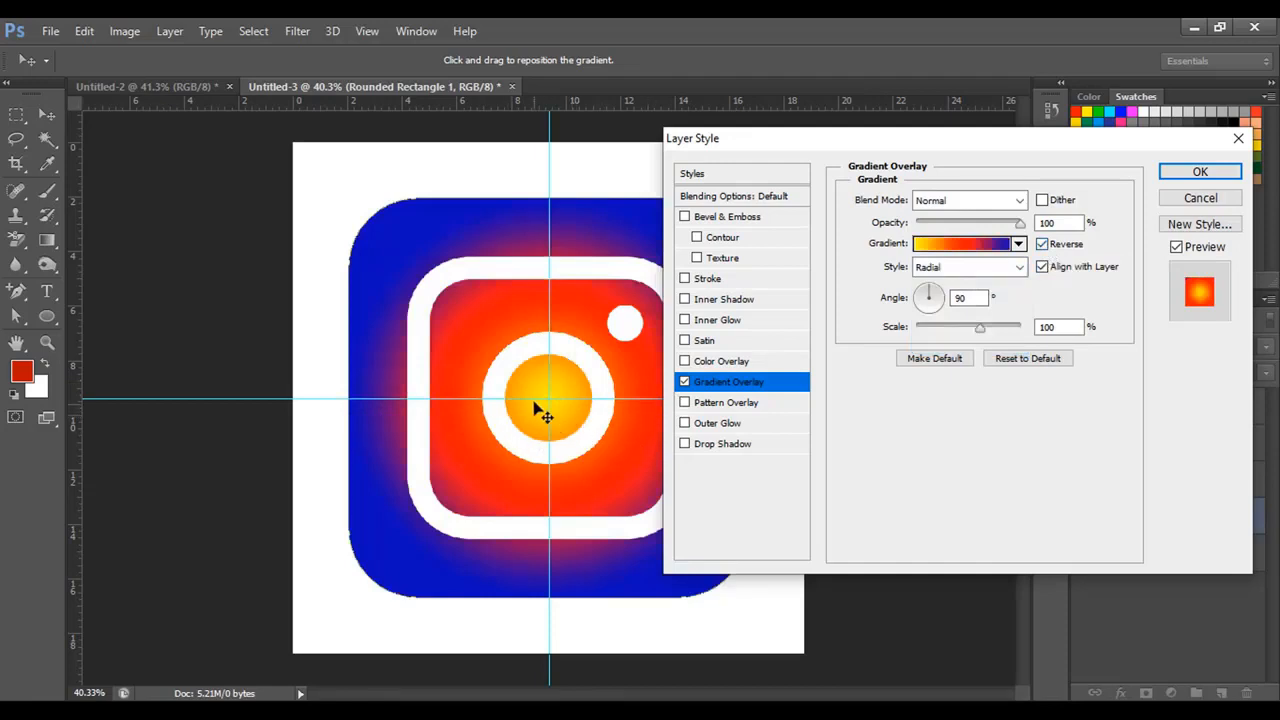
# - Move the radial gradient's centre to the square's lower-left area, scale it to 150%, and turn off Align with Layer
pyautogui.moveTo(535, 410); pyautogui.dragTo(493, 570)
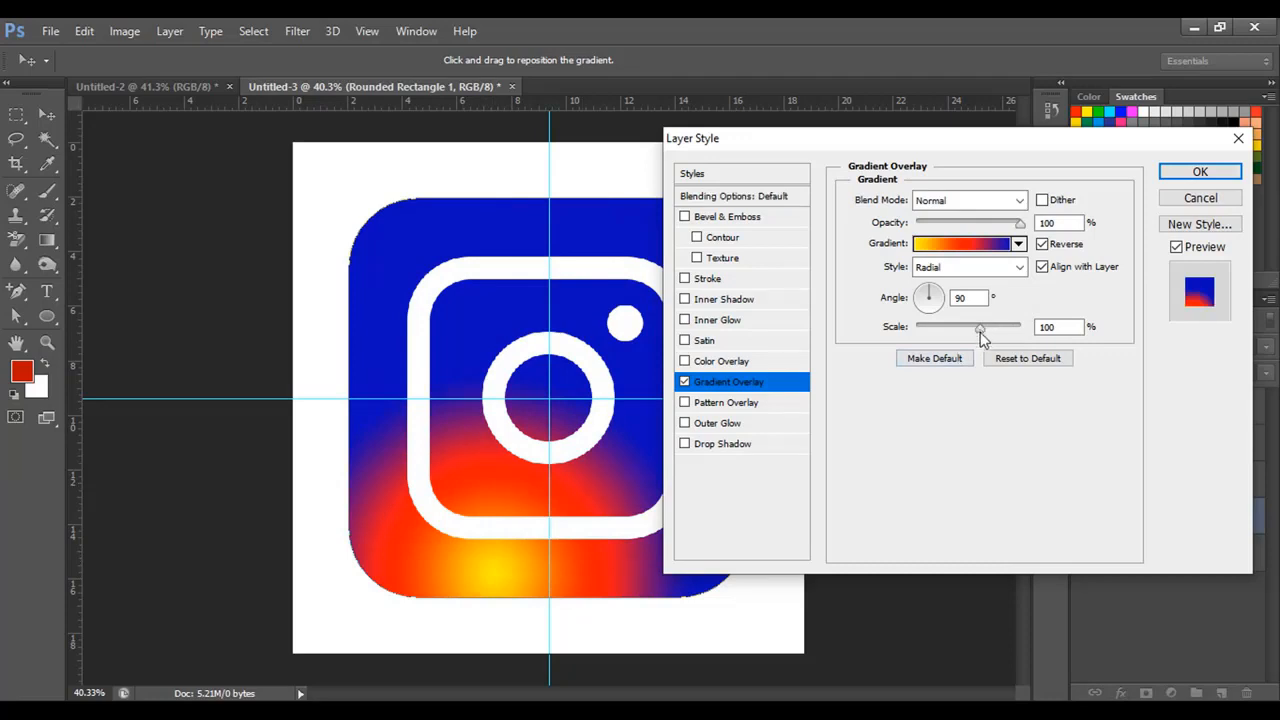
pyautogui.moveTo(981, 331); pyautogui.dragTo(1022, 331)
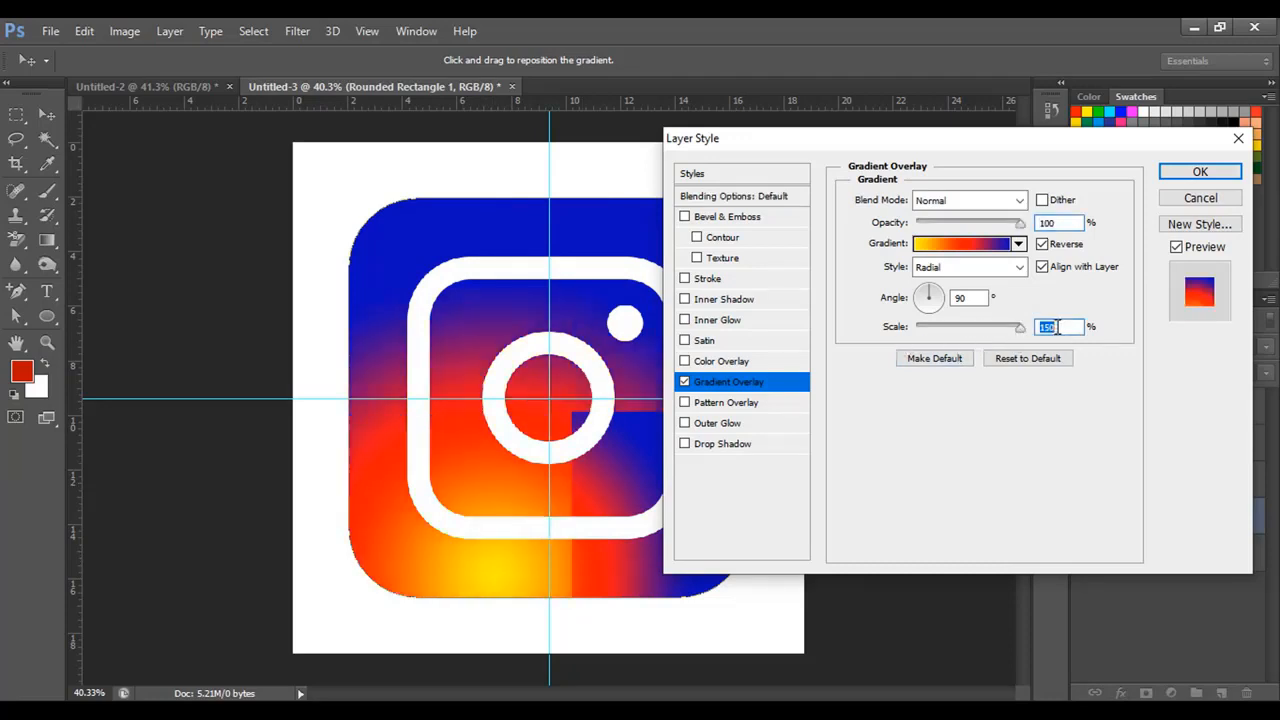
pyautogui.click(1042, 267)
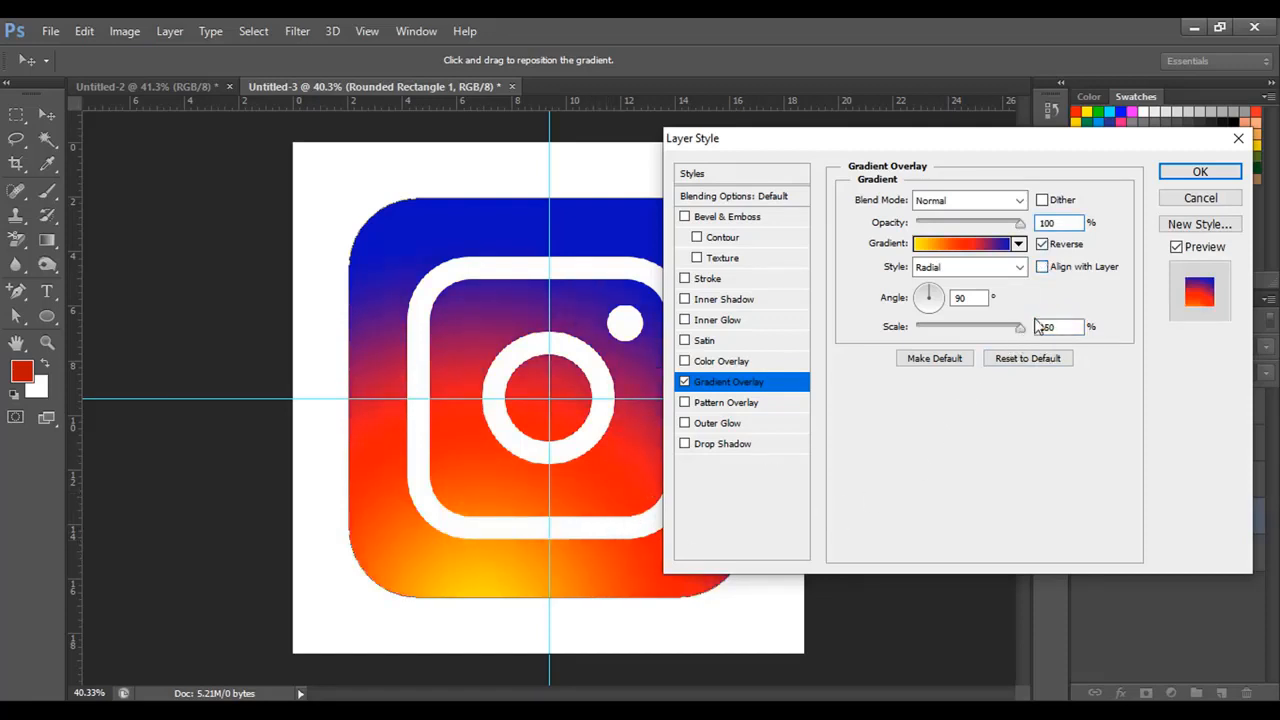
# - Recolour the gradient's middle red stop with the purple sampled from the blend between the blue and red stops
pyautogui.click(958, 245)
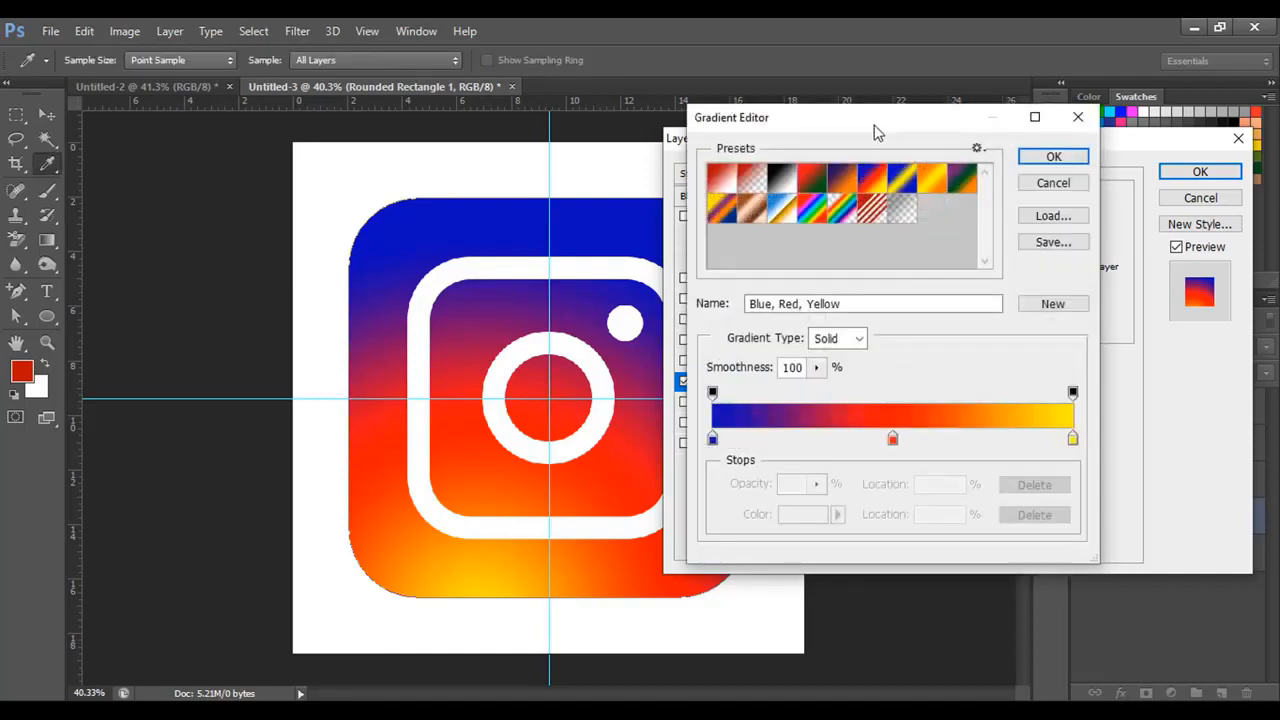
pyautogui.click(896, 444)
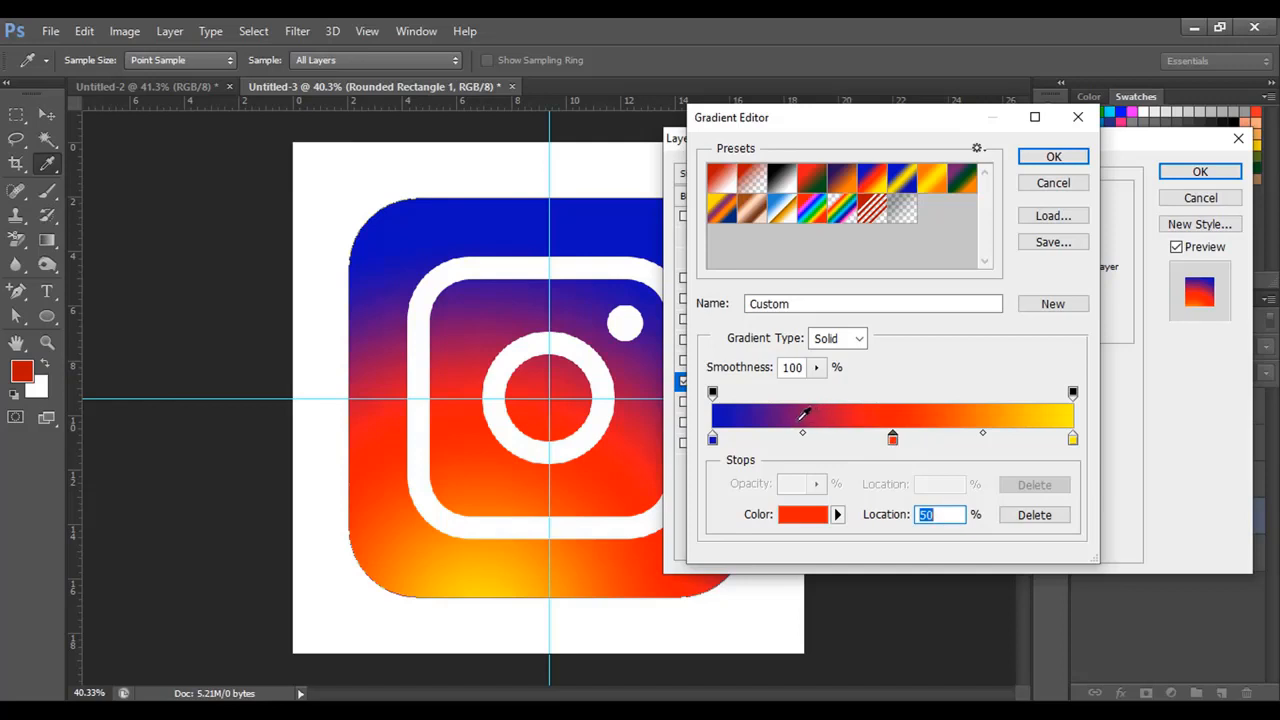
pyautogui.click(800, 419)
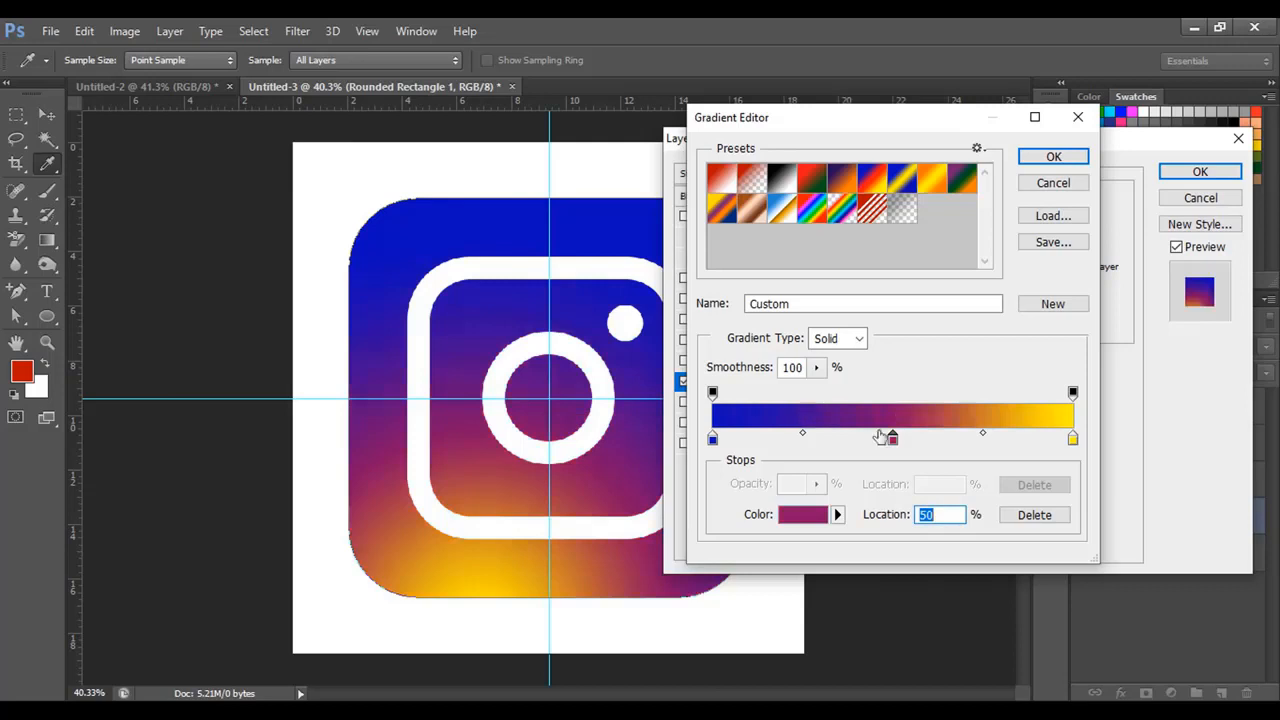
# - Change the gradient's dark blue end stop to the brighter blue 2d23de
pyautogui.click(713, 440)
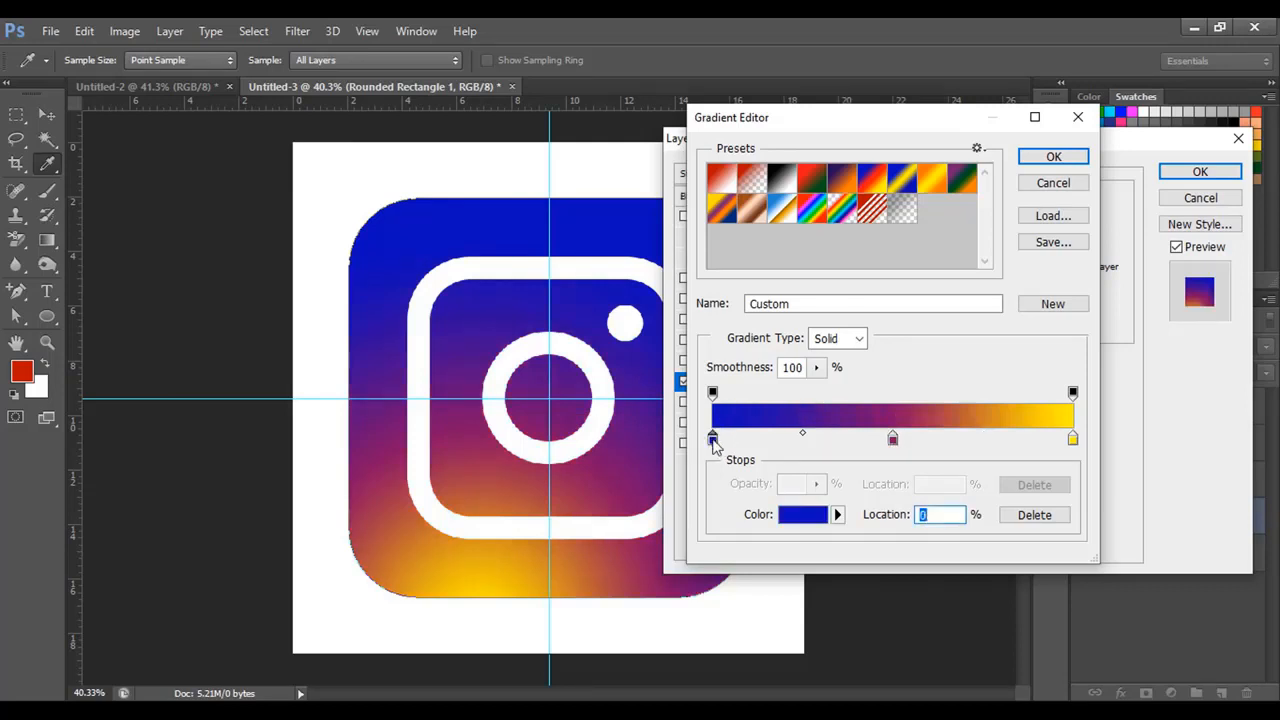
pyautogui.doubleClick(713, 440)
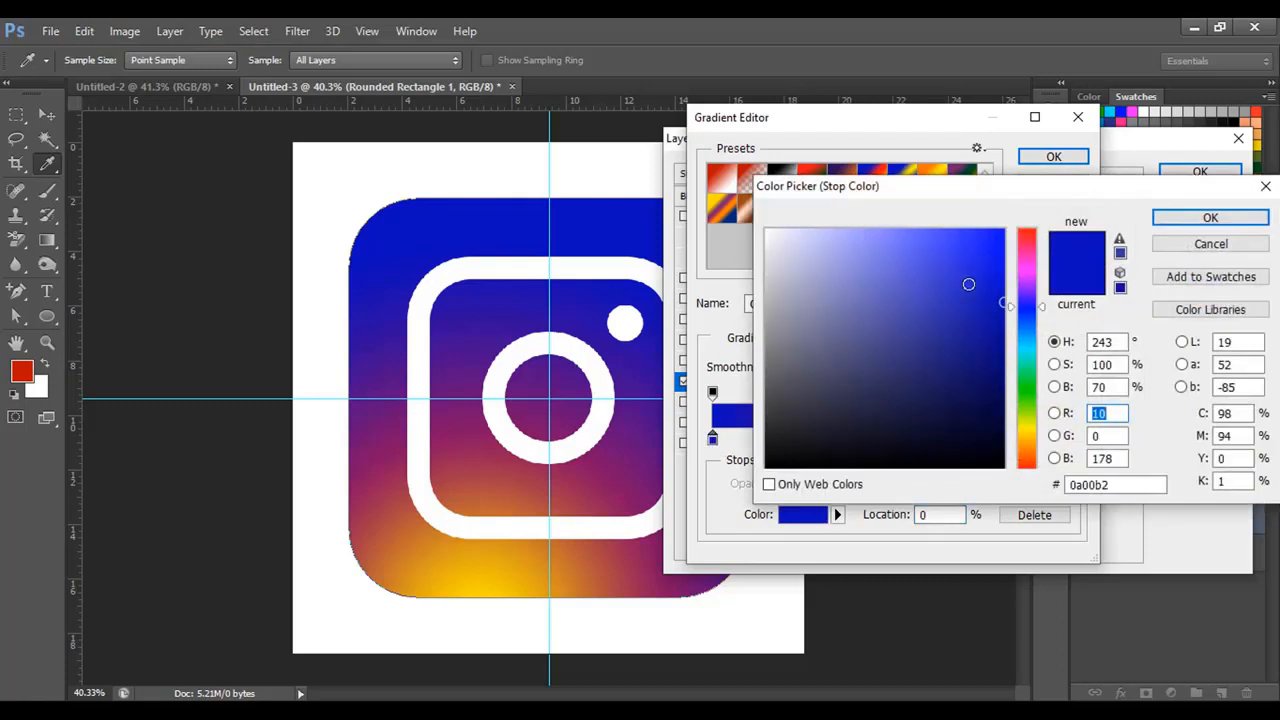
pyautogui.click(961, 269)
pyautogui.moveTo(961, 269)
pyautogui.mouseDown()
pyautogui.moveTo(972, 301)
pyautogui.moveTo(966, 257)
pyautogui.mouseUp()
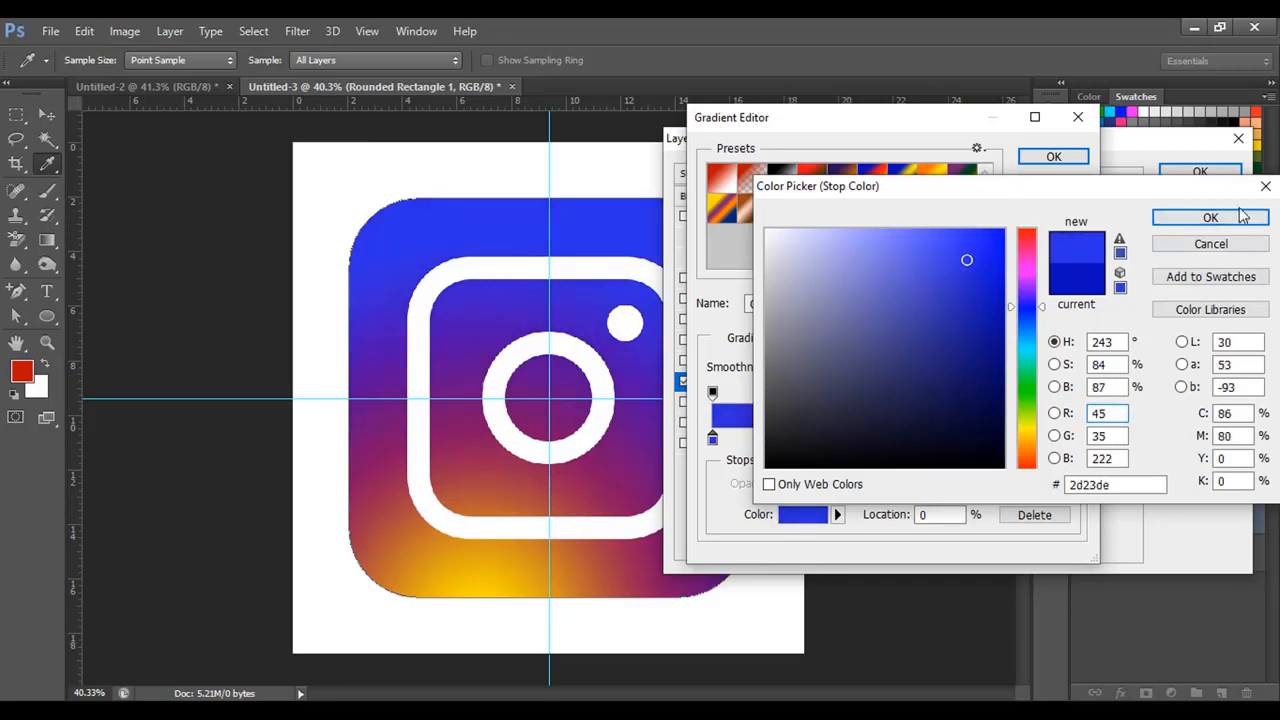
pyautogui.click(1209, 217)
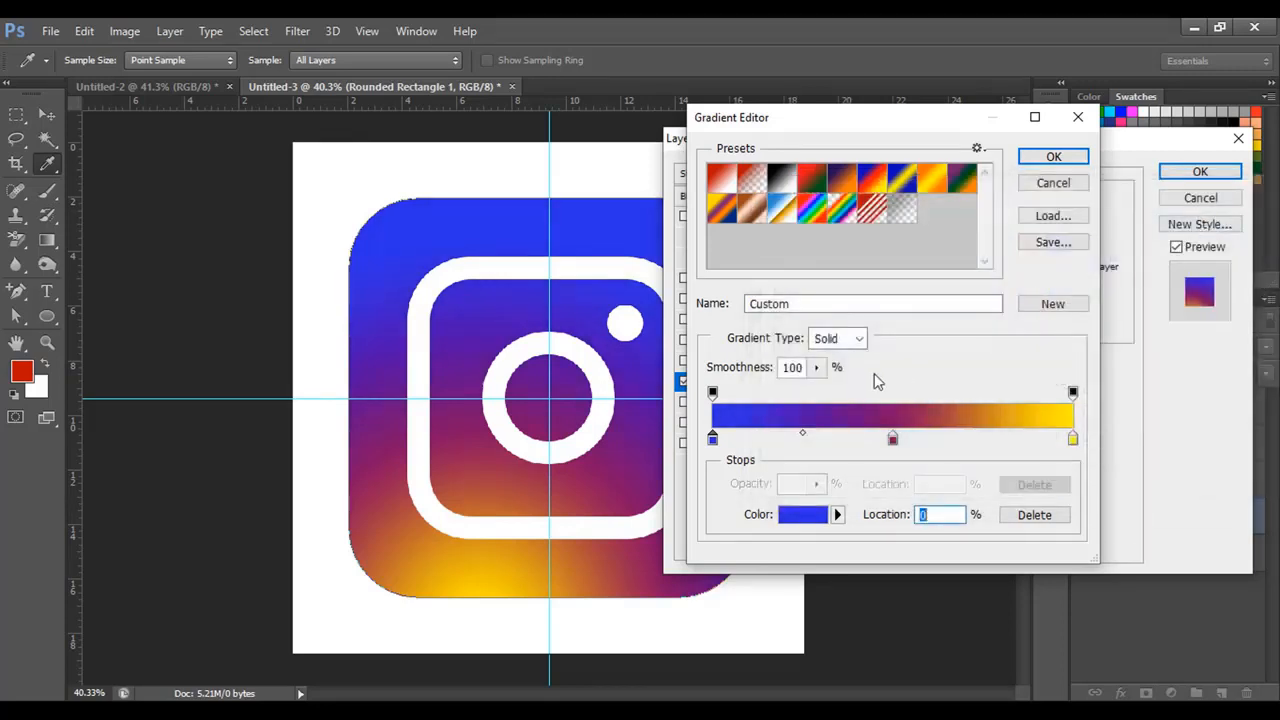
# - Set the midpoint between the blue and purple stops to 40%, accept the gradient overlay, and hide the guides
pyautogui.click(801, 434)
pyautogui.moveTo(801, 434); pyautogui.dragTo(786, 436)
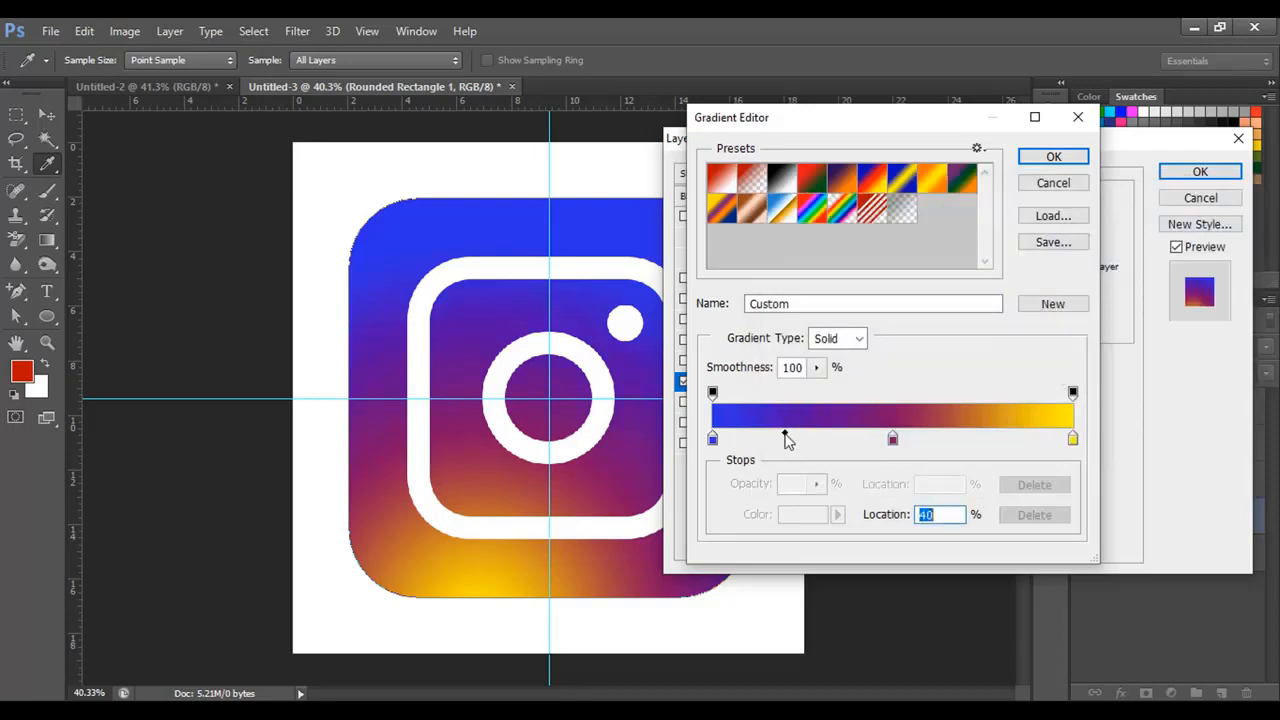
pyautogui.click(1054, 160)
pyautogui.click(1201, 173)
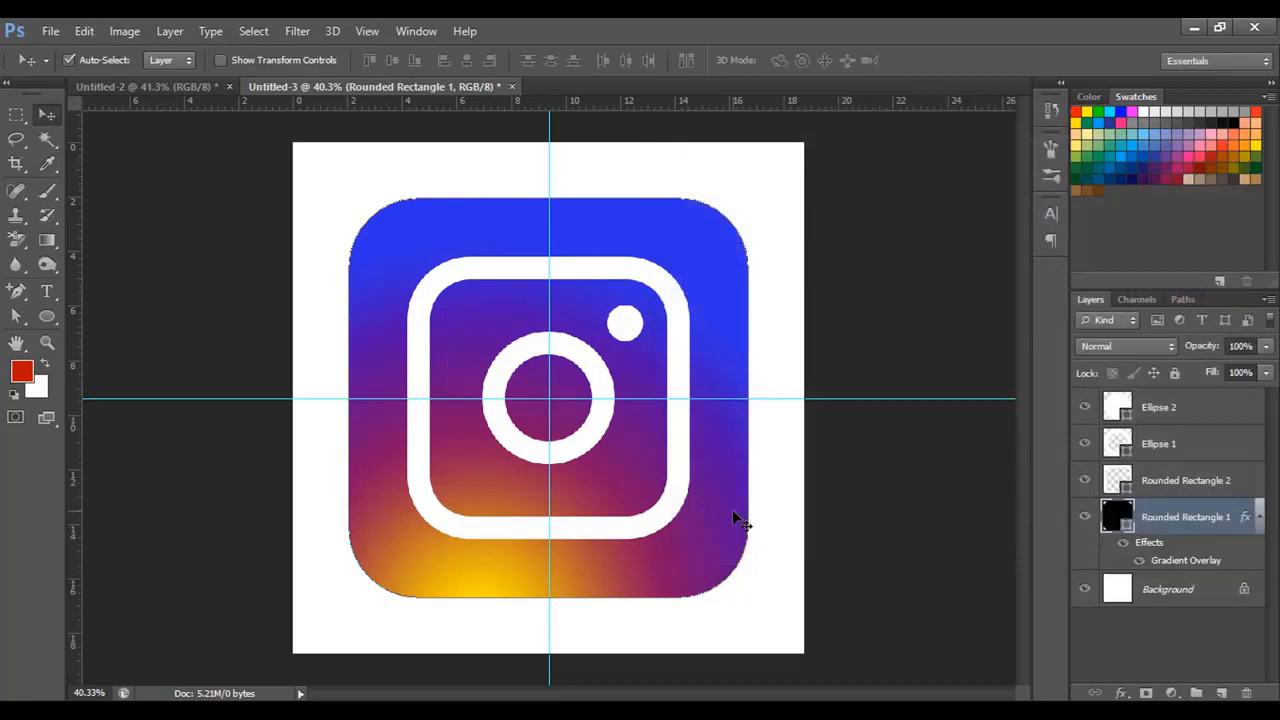
pyautogui.hotkey('ctrl', ';')
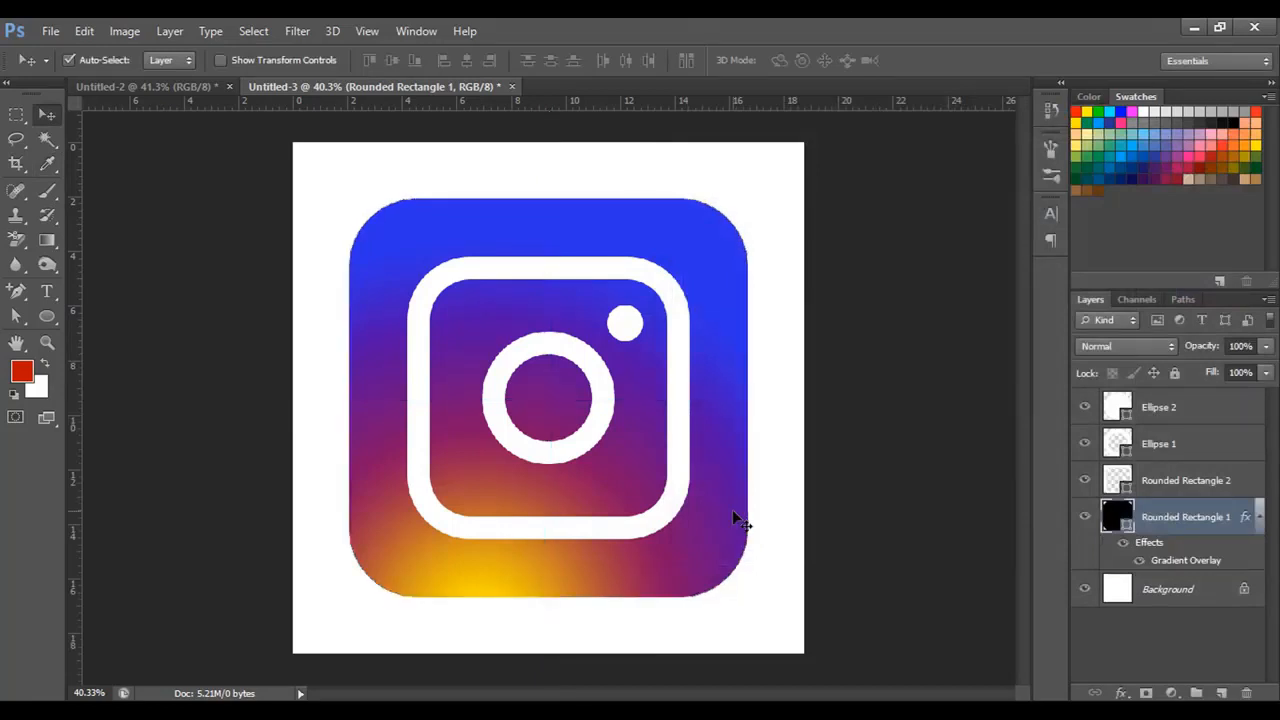